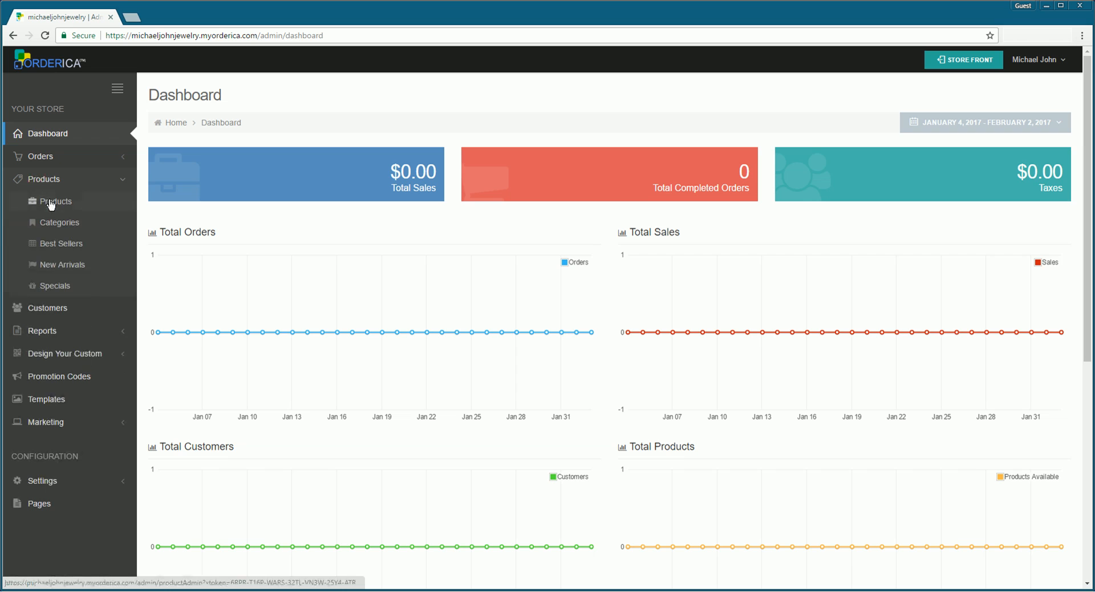
# - Open the product list and start a new product titled "Men's Diamond Ring"
pyautogui.click(50, 202)
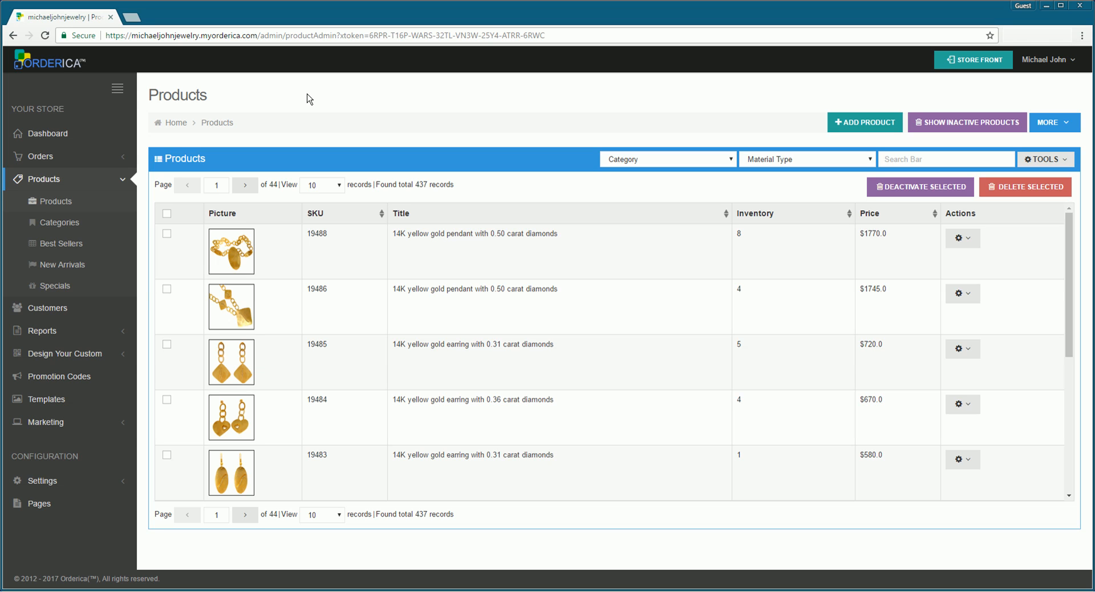
pyautogui.click(865, 123)
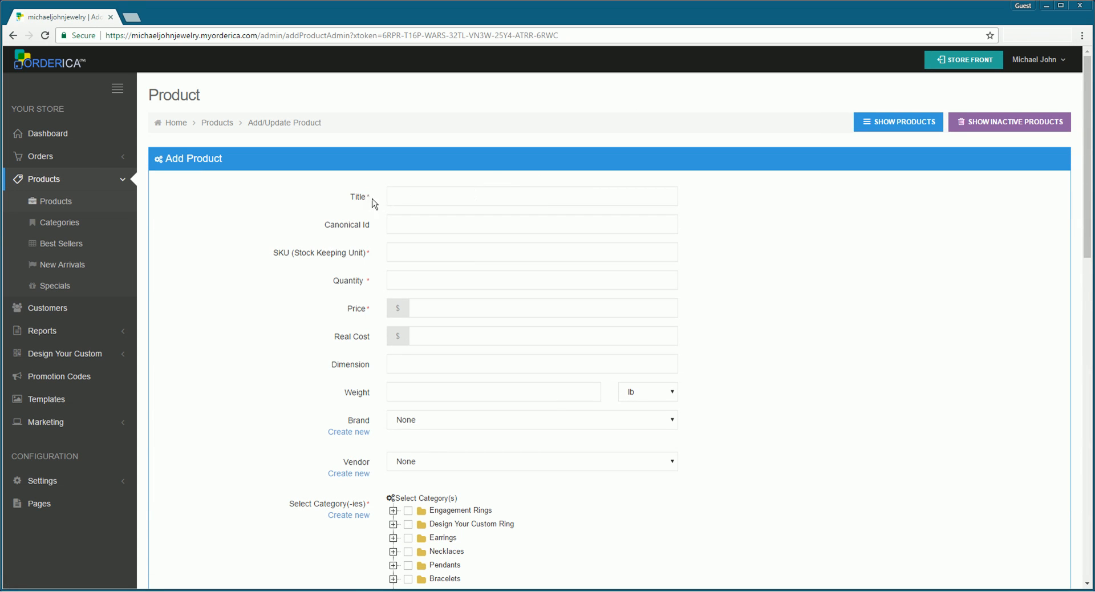
pyautogui.click(415, 198)
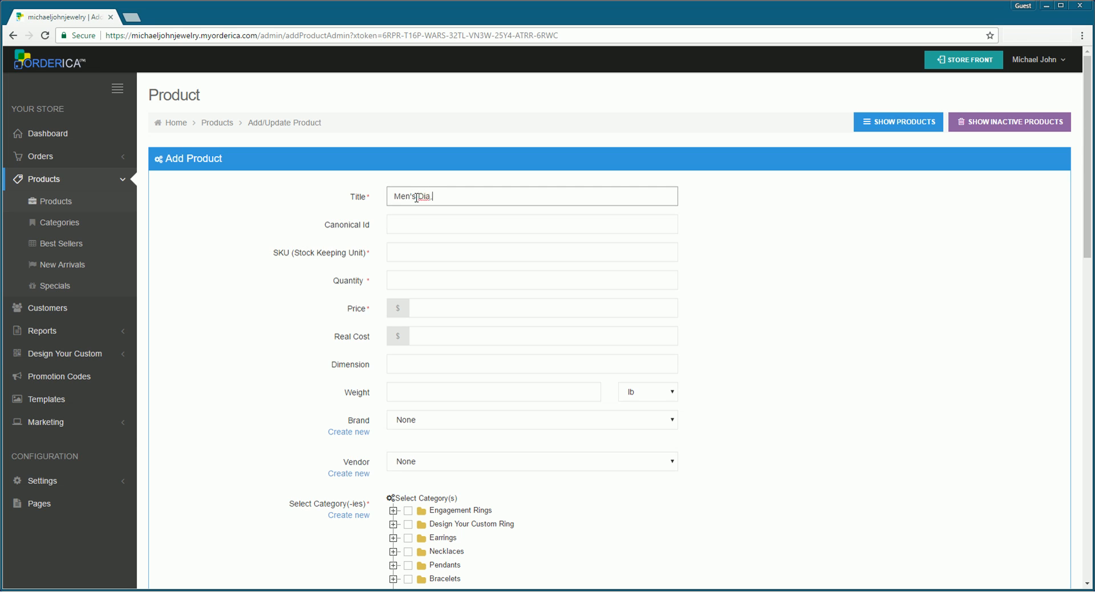
pyautogui.write("Men's Diamond Ring")
# - Fill in the product's SKU as 43256, quantity as 5 and price as 250.00
pyautogui.click(426, 254)
pyautogui.write('43256')
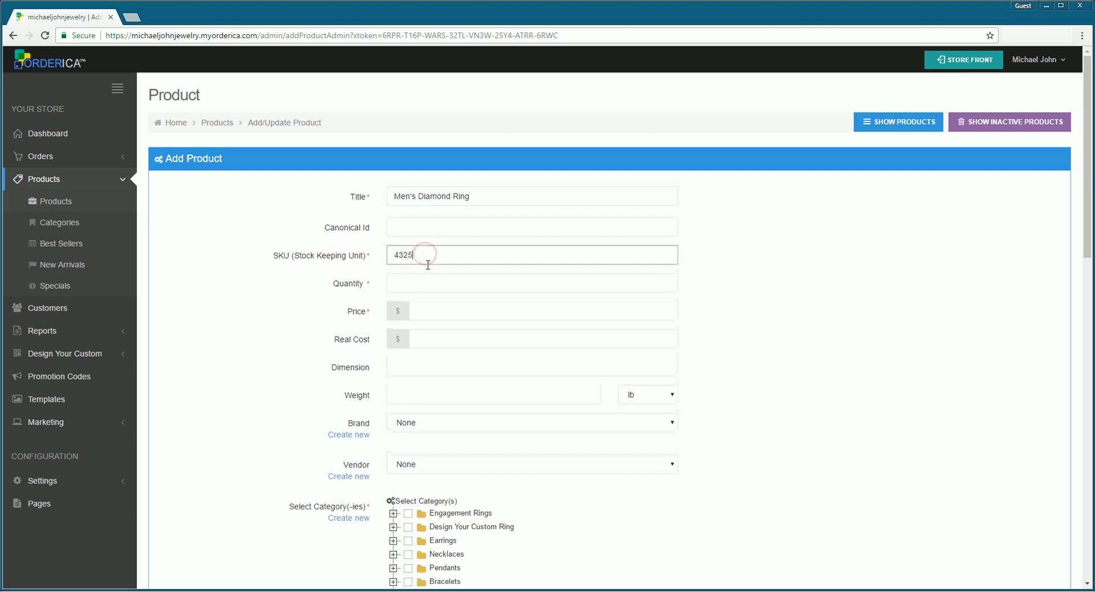
pyautogui.click(412, 284)
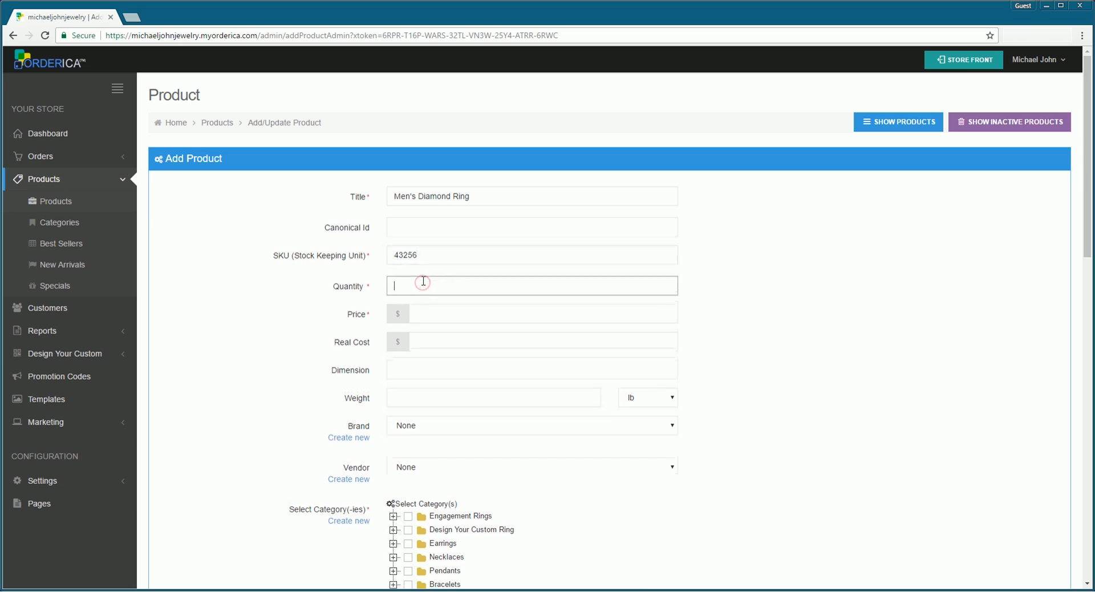
pyautogui.write('5')
pyautogui.click(442, 312)
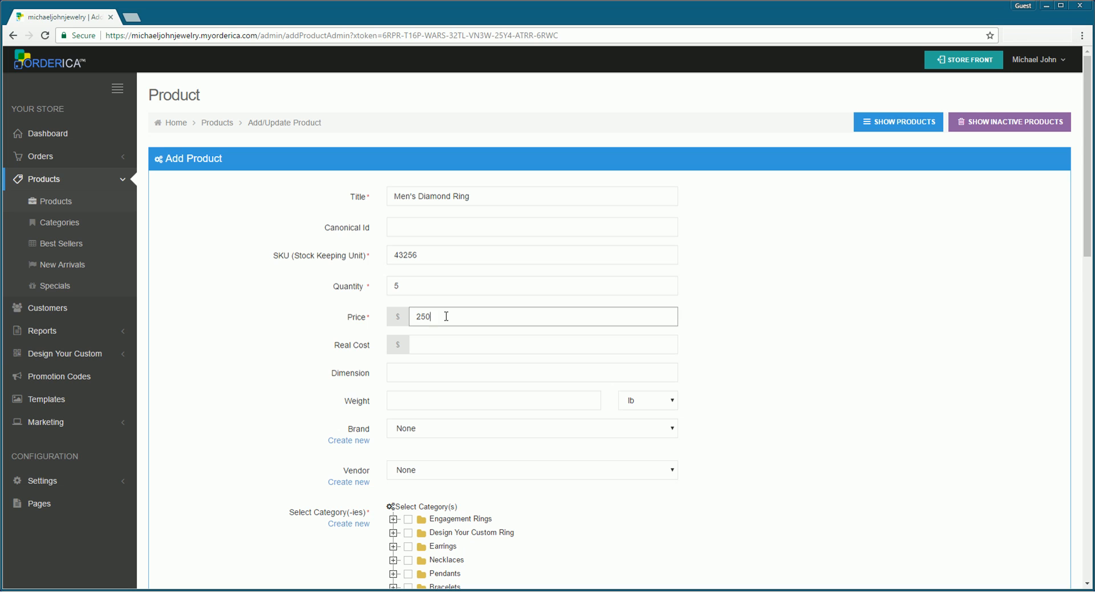
# - Review the product's dimension and weight fields, the weight unit, brand and vendor choices, and the form for adding a new brand
pyautogui.click(427, 375)
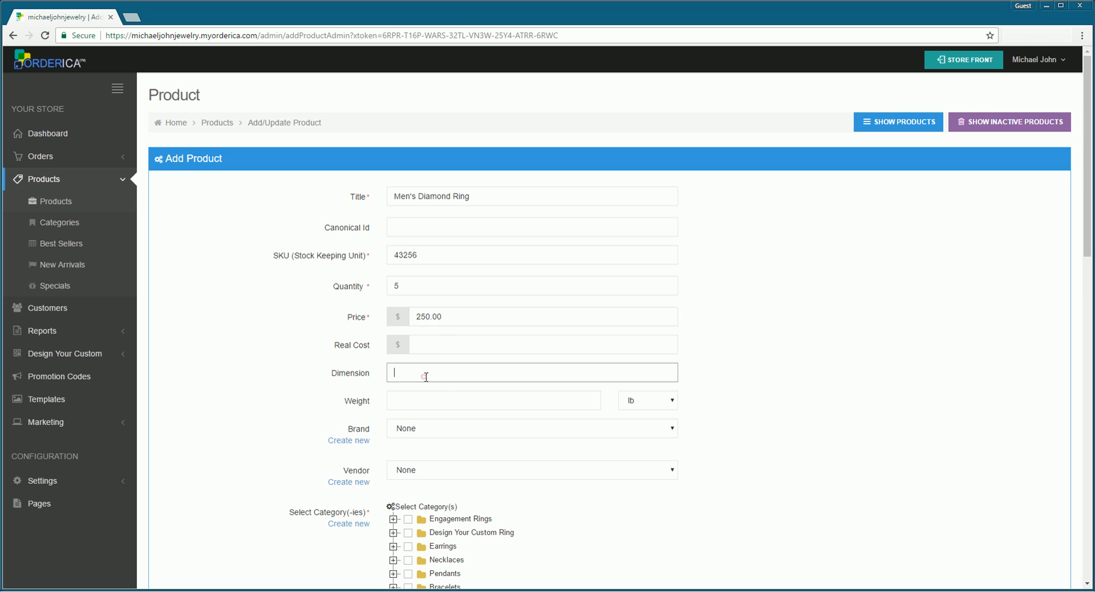
pyautogui.click(440, 401)
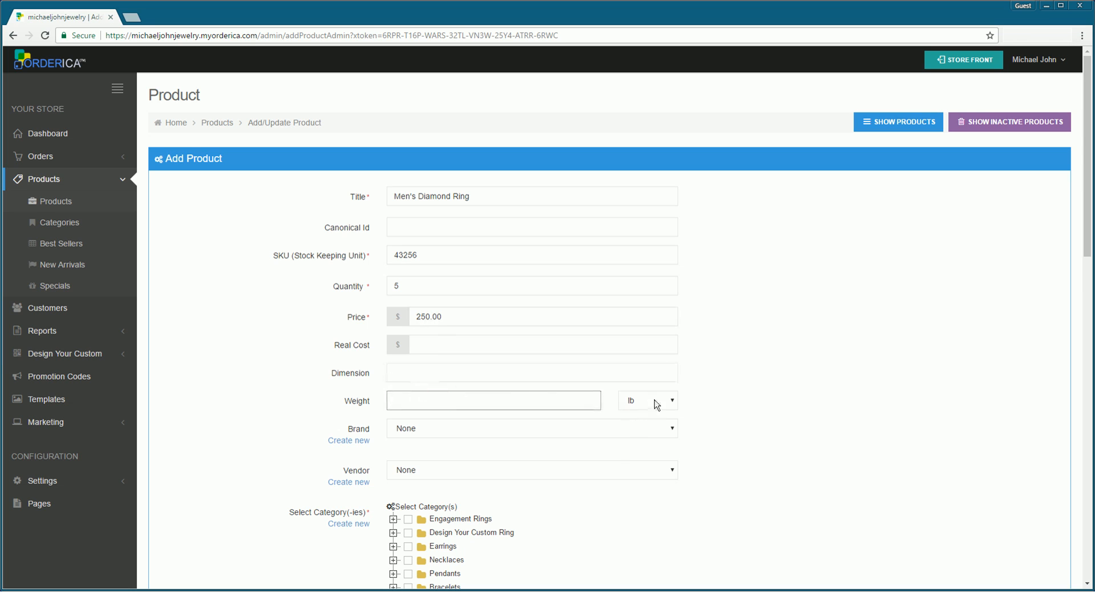
pyautogui.click(655, 401)
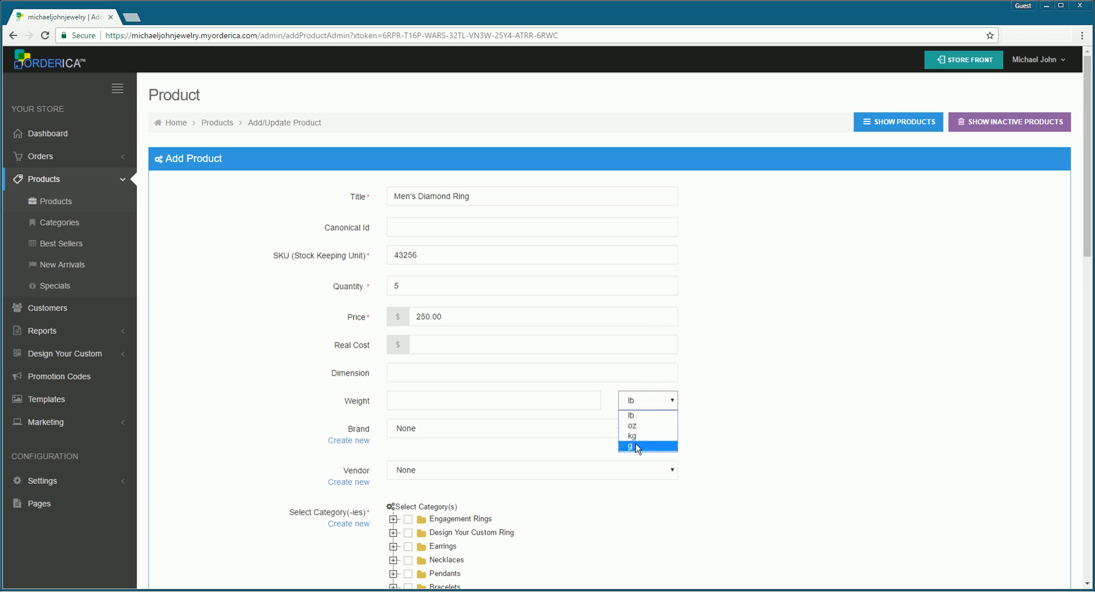
pyautogui.click(660, 402)
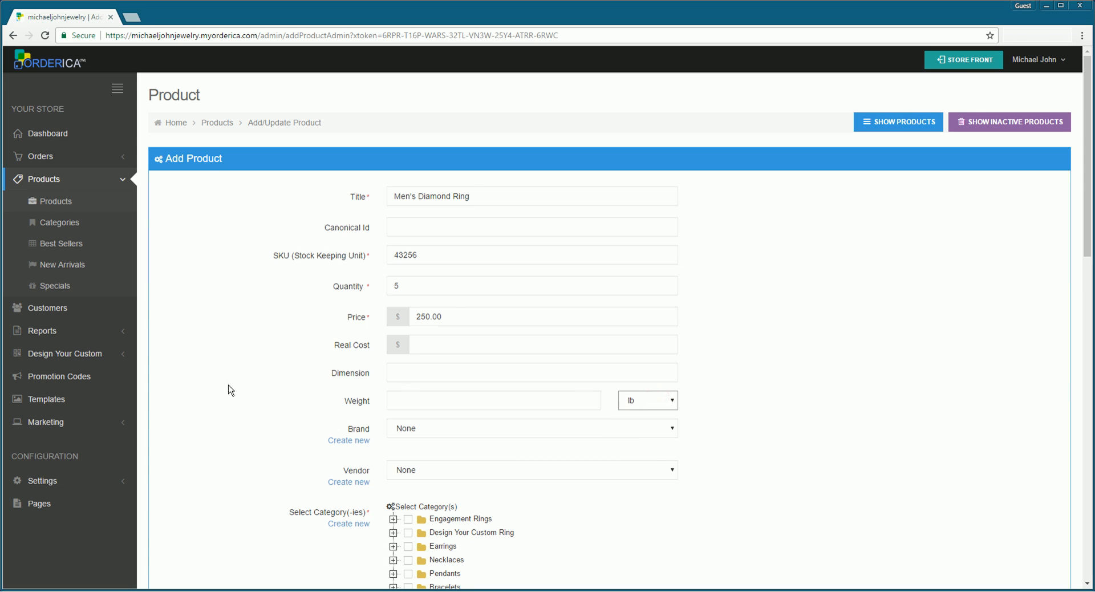
pyautogui.scroll(-3, 228, 390)
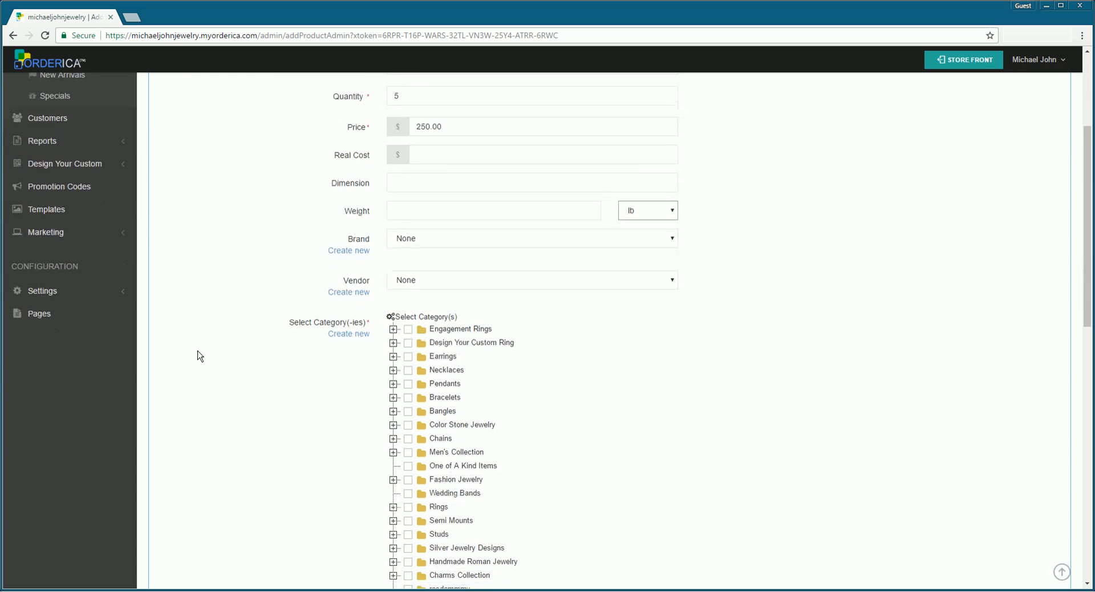
pyautogui.click(429, 247)
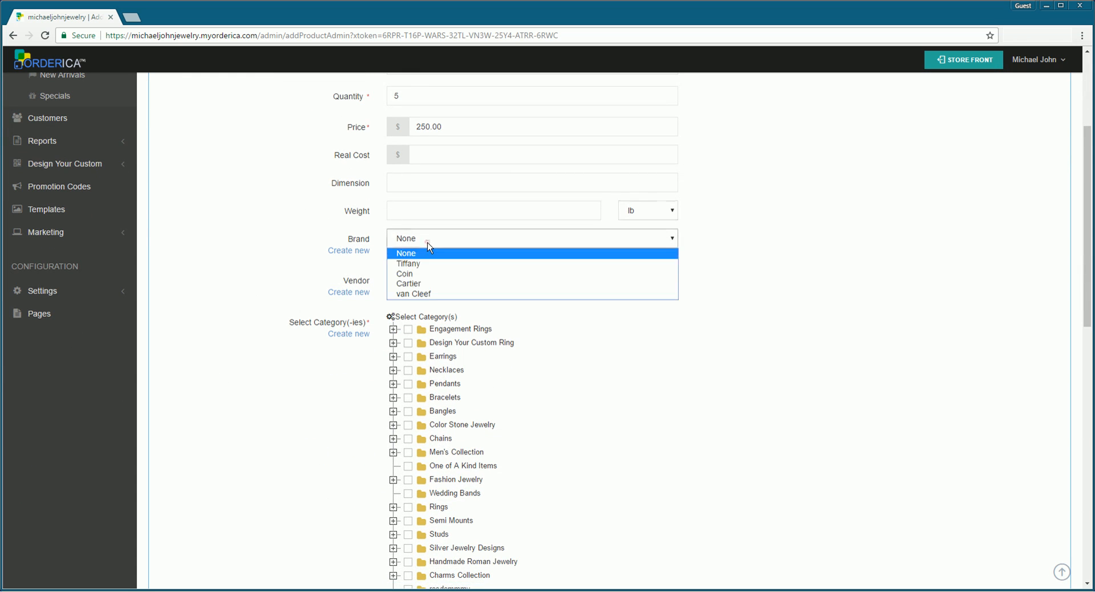
pyautogui.click(427, 242)
pyautogui.click(422, 278)
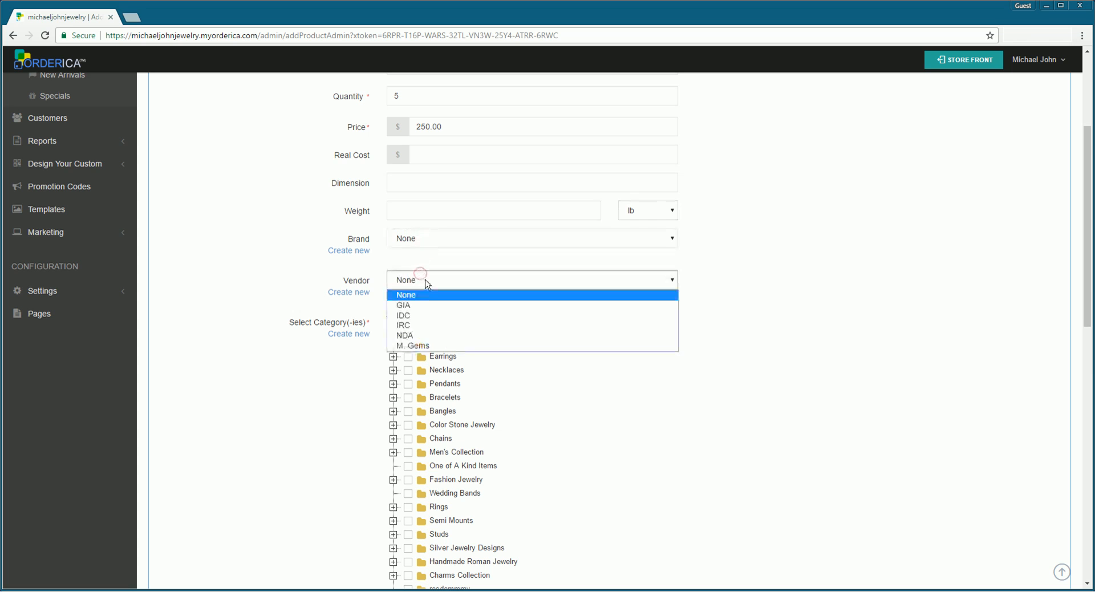
pyautogui.click(422, 279)
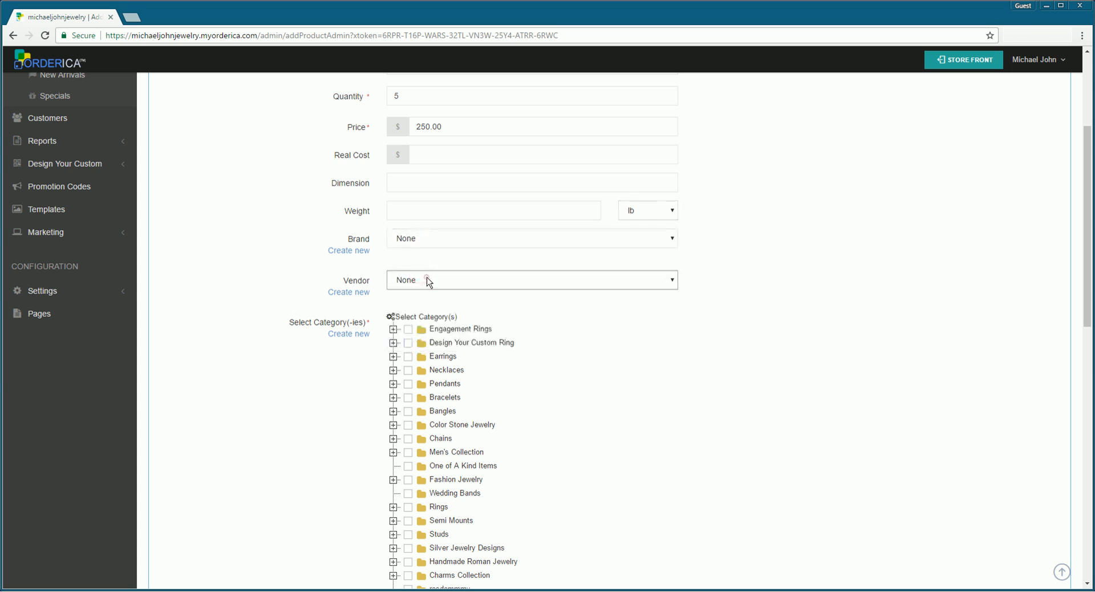
pyautogui.click(349, 251)
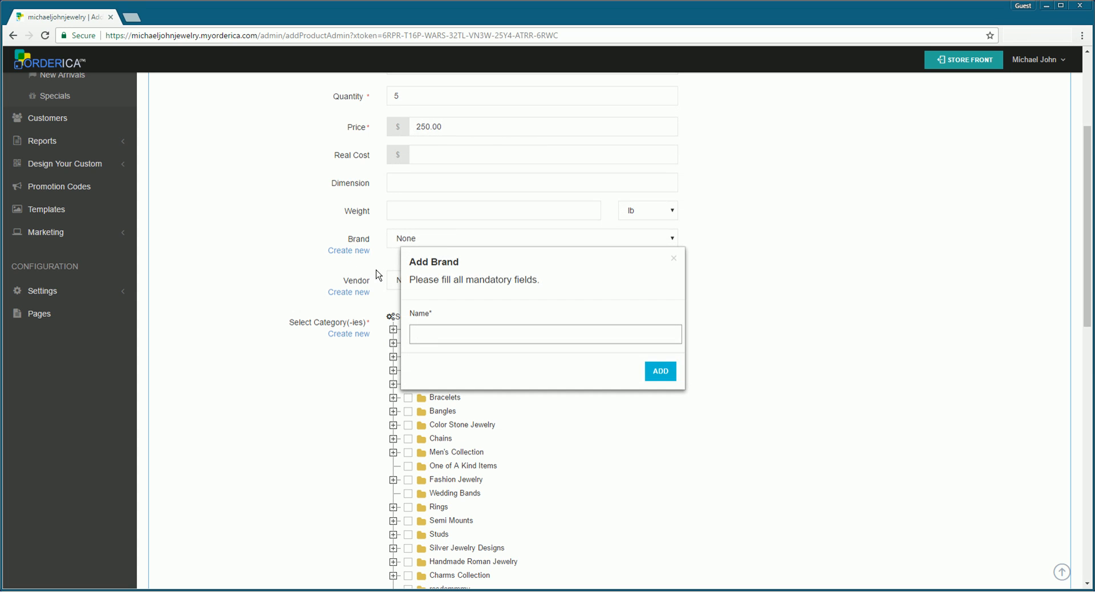
pyautogui.click(674, 261)
# - Assign the product to the Engagement Rings category
pyautogui.scroll(-2, 233, 317)
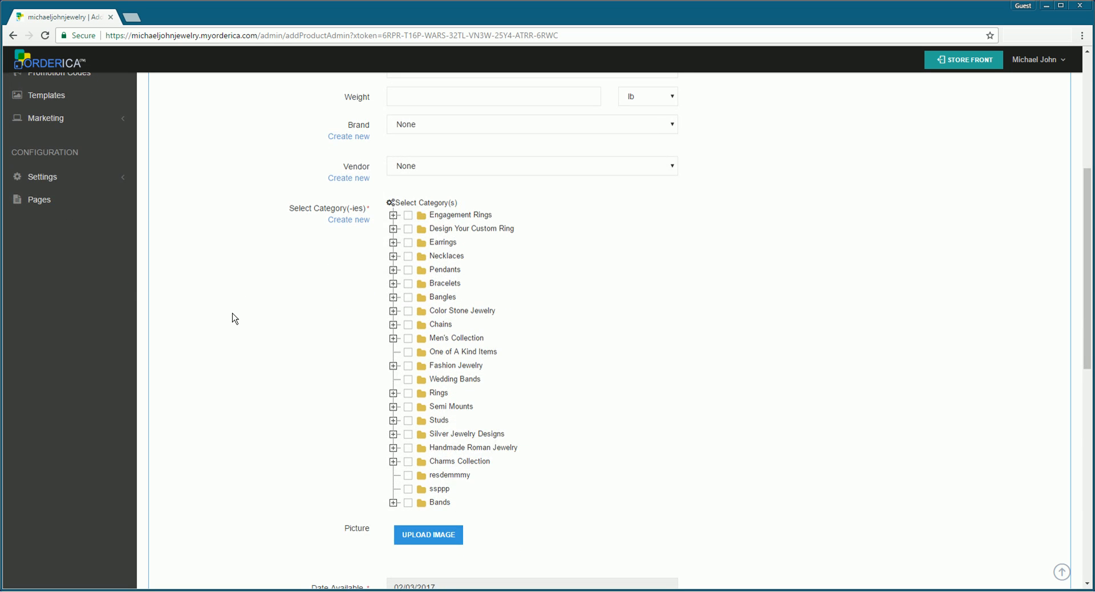
pyautogui.click(409, 215)
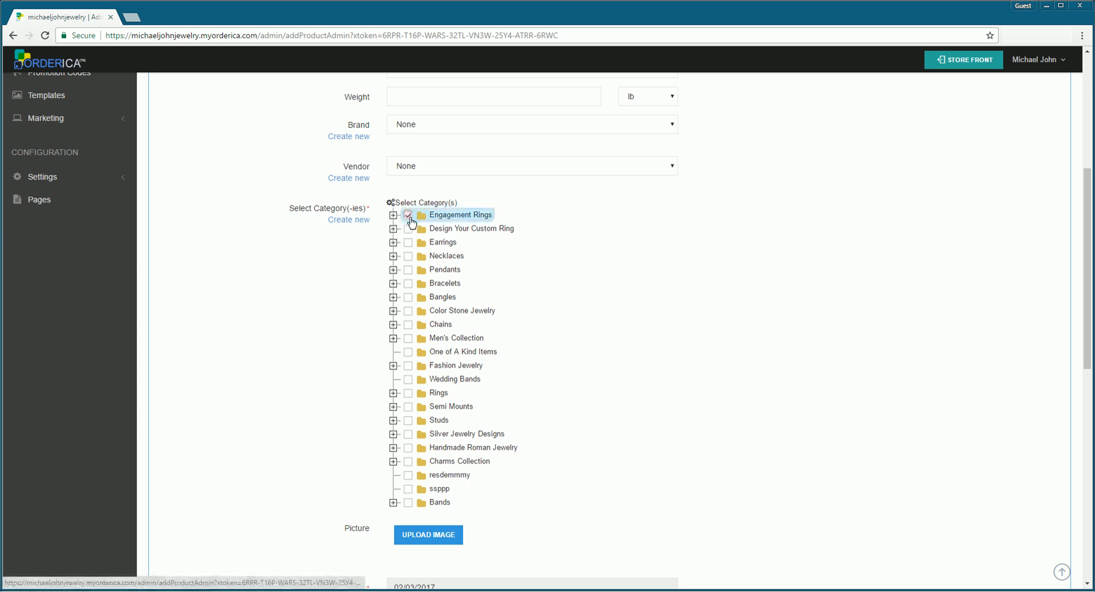
pyautogui.click(408, 229)
pyautogui.click(408, 242)
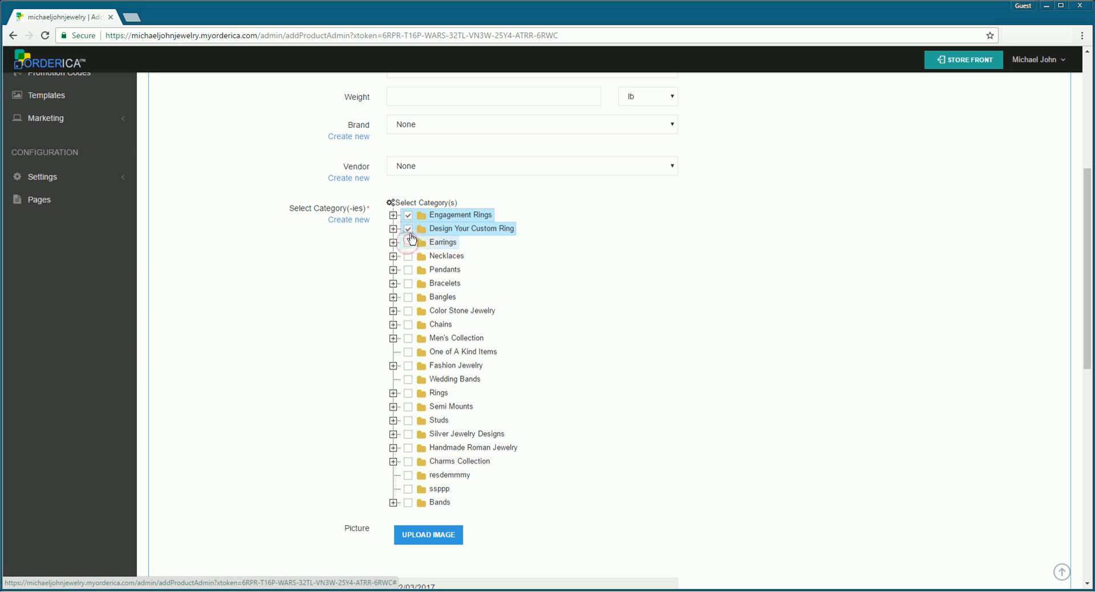
pyautogui.click(409, 241)
pyautogui.click(408, 229)
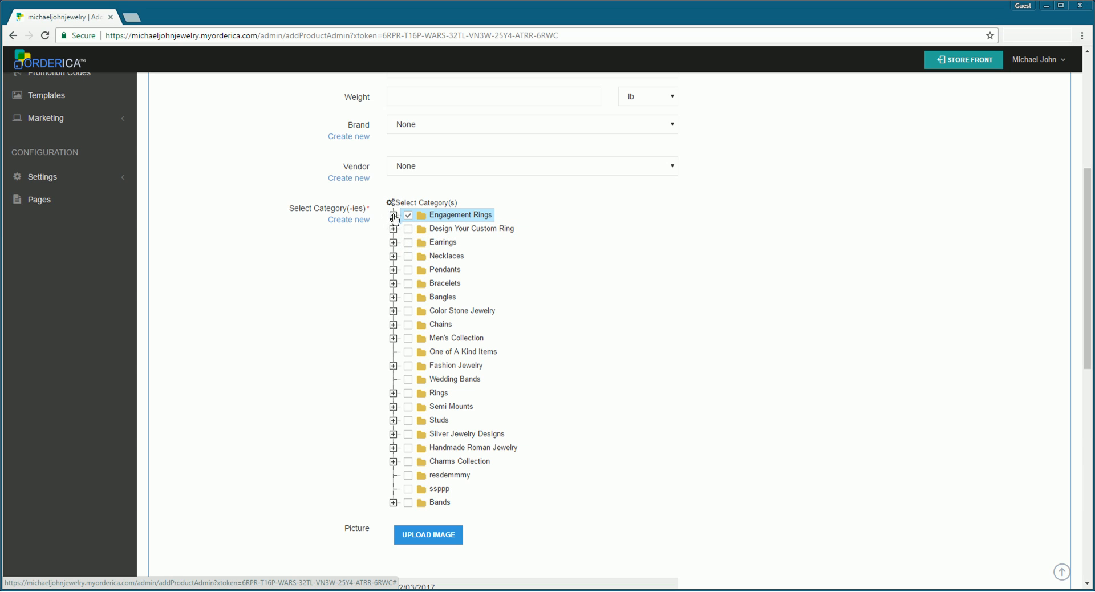
pyautogui.click(393, 216)
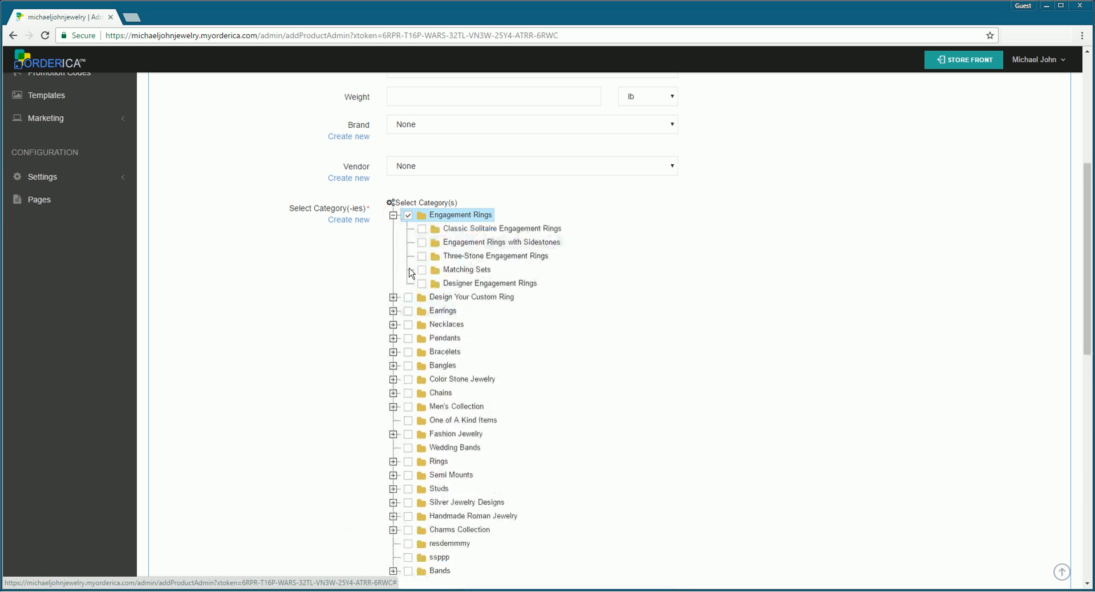
pyautogui.click(409, 215)
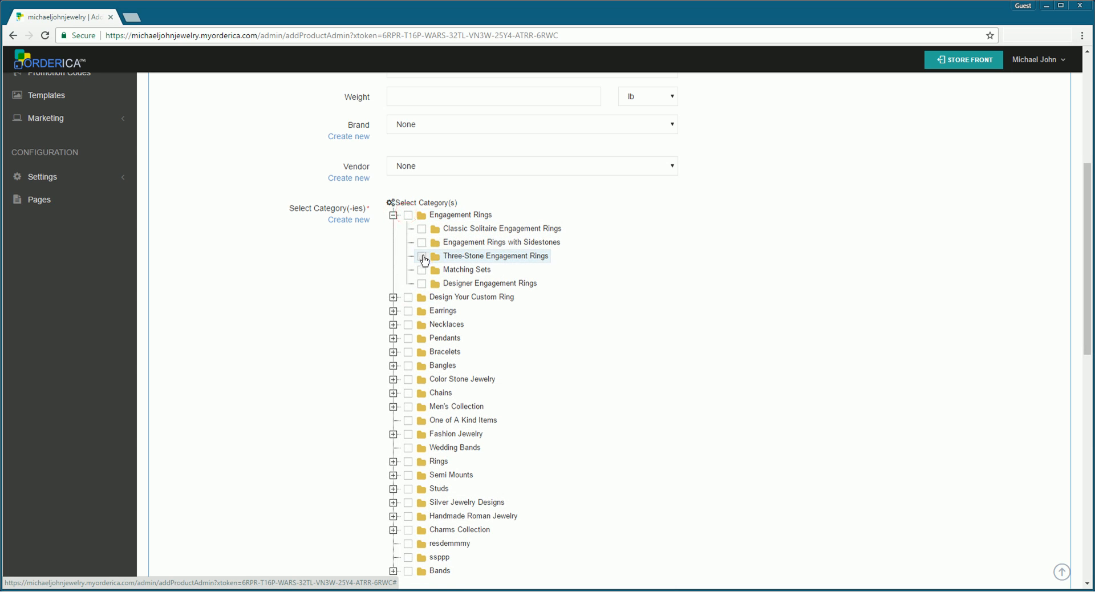
pyautogui.click(409, 216)
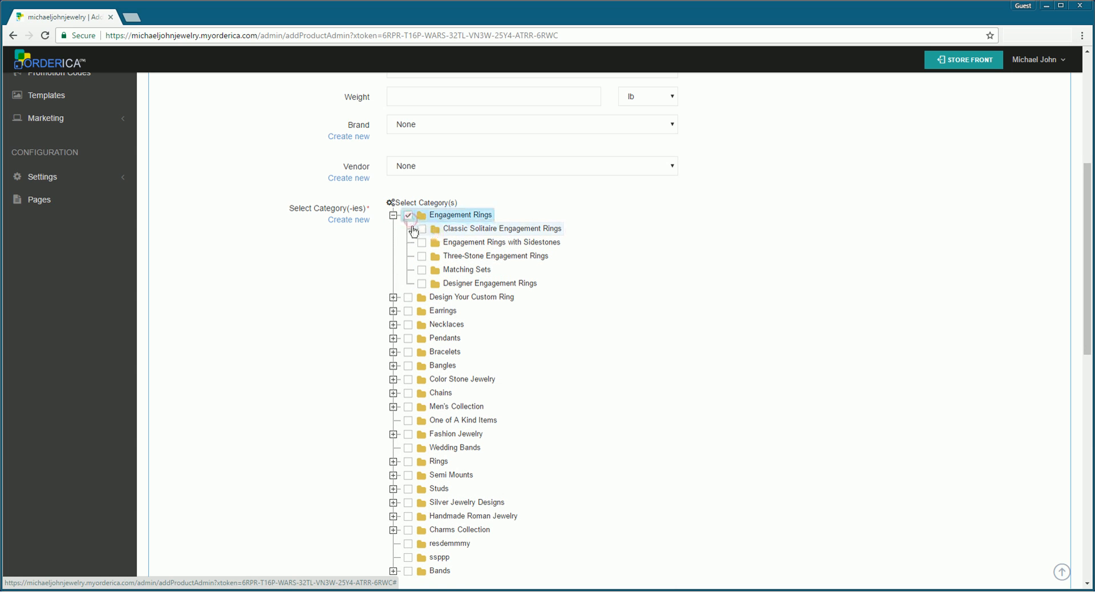
pyautogui.click(394, 216)
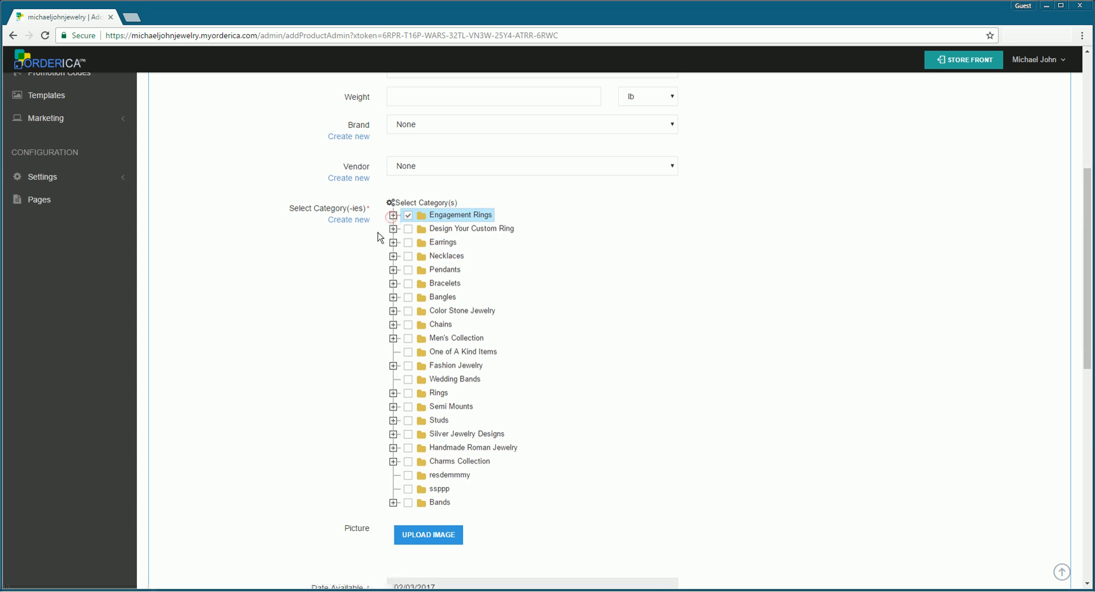
# - Open the product picture editor and load the image of the silver diamond ring
pyautogui.scroll(-3, 310, 357)
pyautogui.click(424, 348)
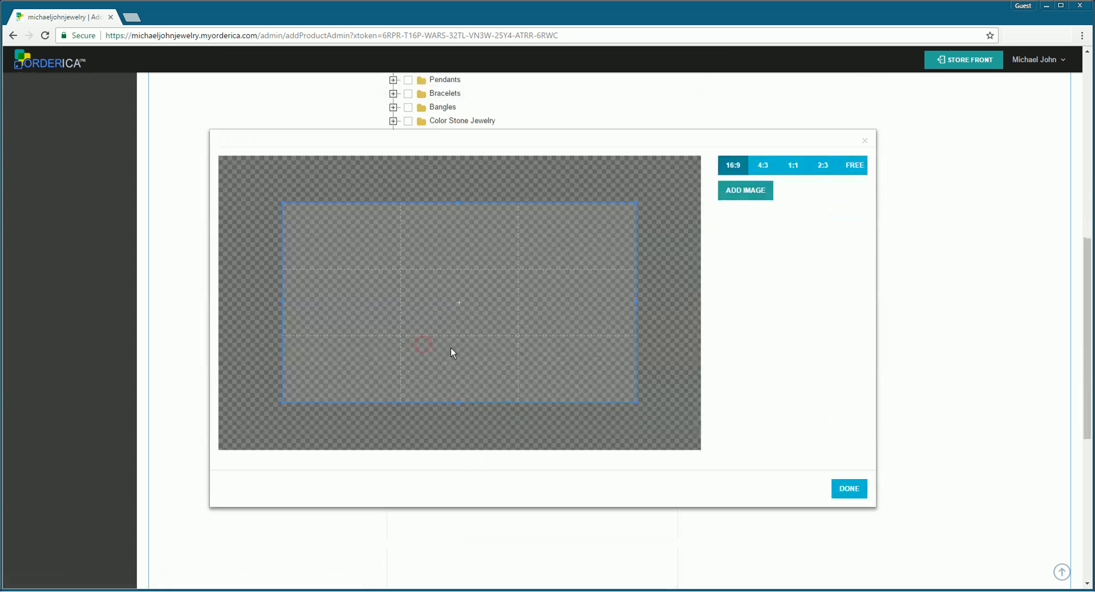
pyautogui.click(746, 190)
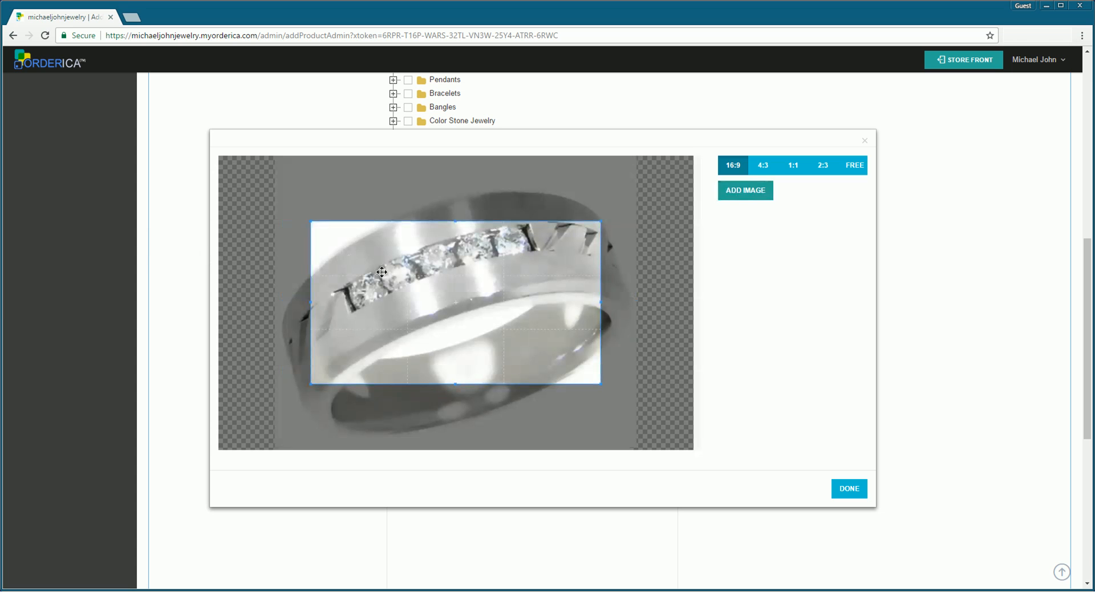
pyautogui.moveTo(382, 288); pyautogui.dragTo(361, 279)
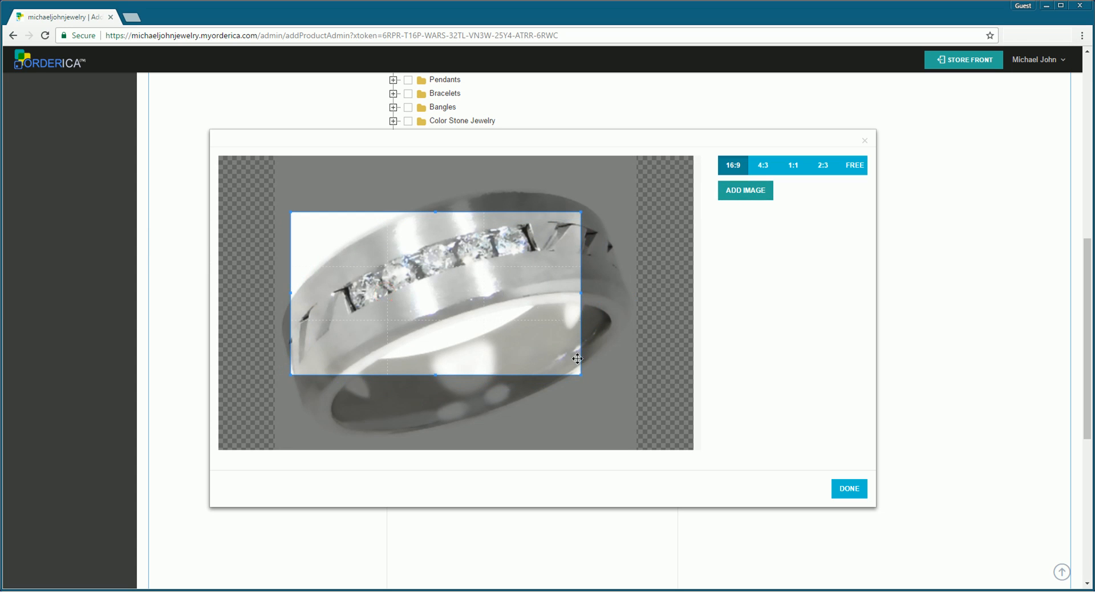
pyautogui.moveTo(581, 375); pyautogui.dragTo(633, 403)
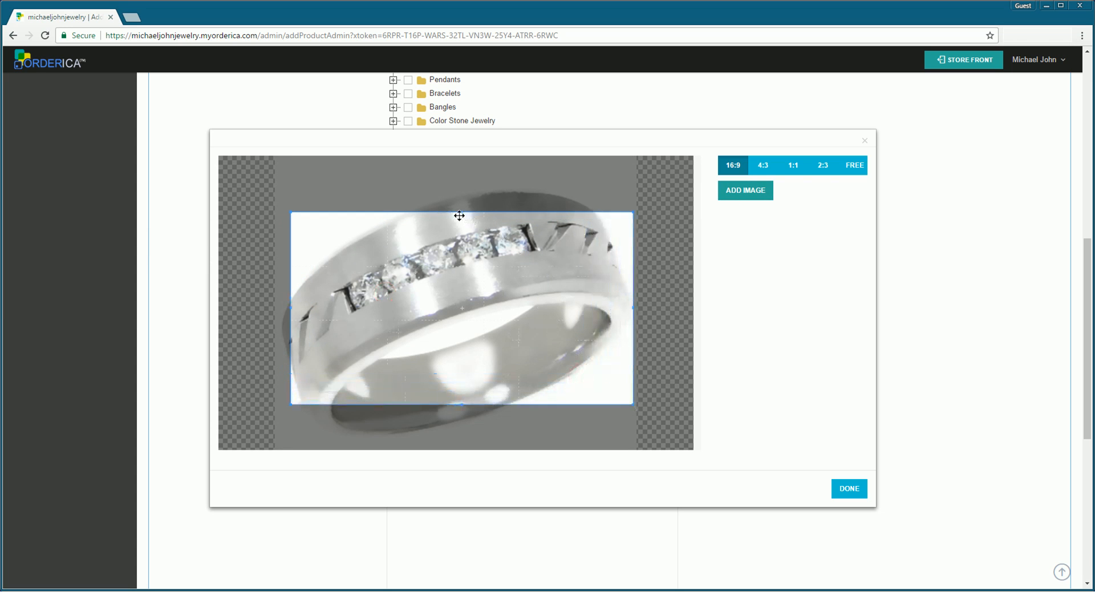
pyautogui.moveTo(460, 217); pyautogui.dragTo(481, 188)
# - Crop the picture with the free aspect ratio, widening the crop area past the ring's right edge, and apply it
pyautogui.click(854, 166)
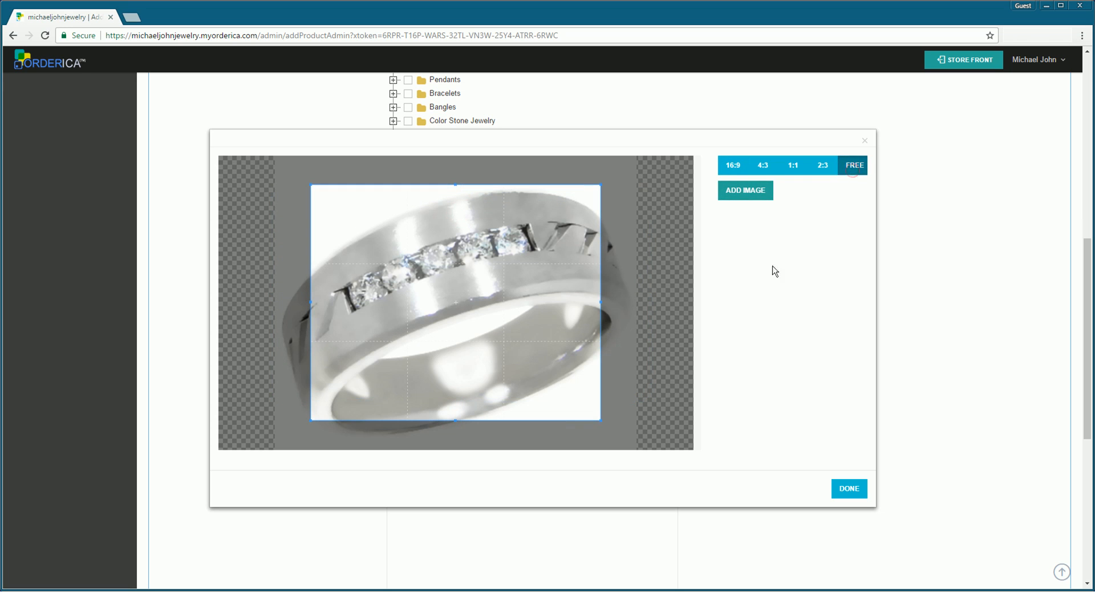
pyautogui.moveTo(601, 301); pyautogui.dragTo(637, 300)
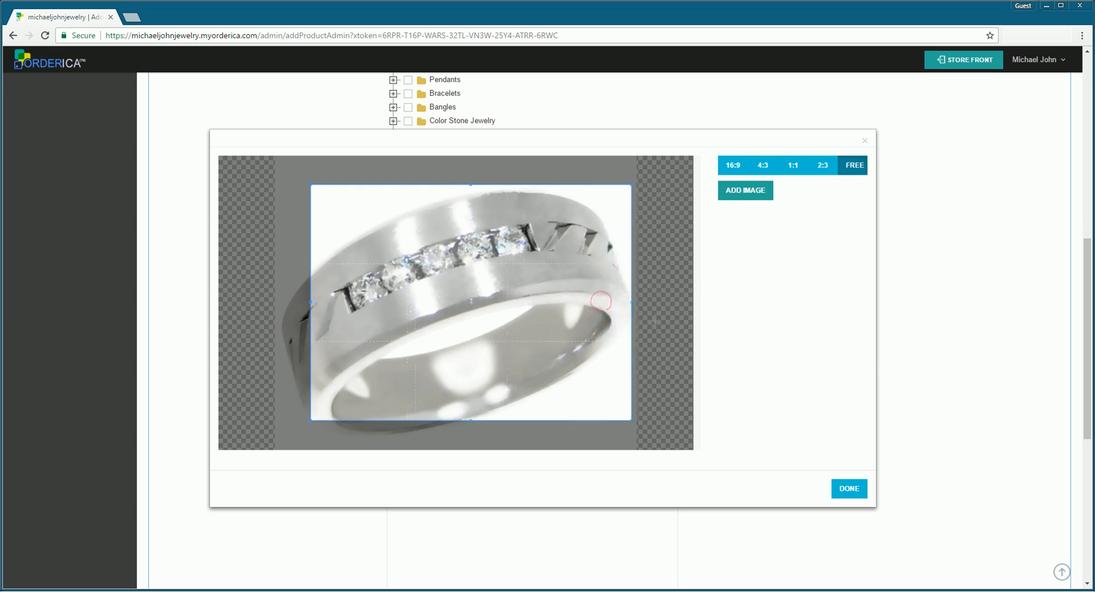
pyautogui.click(849, 488)
pyautogui.scroll(-3, 342, 373)
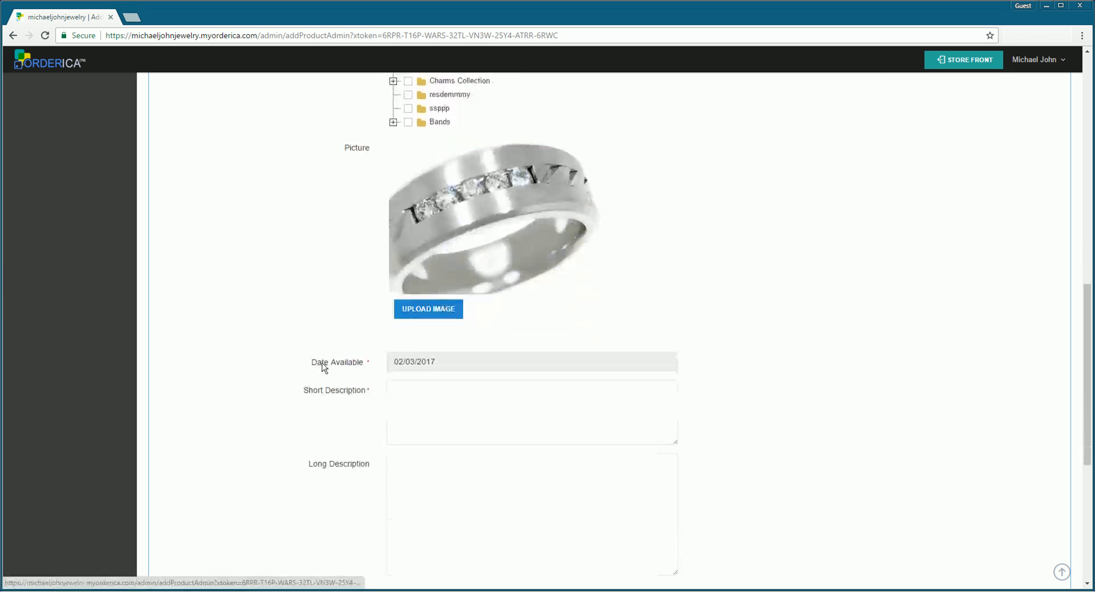
pyautogui.click(462, 362)
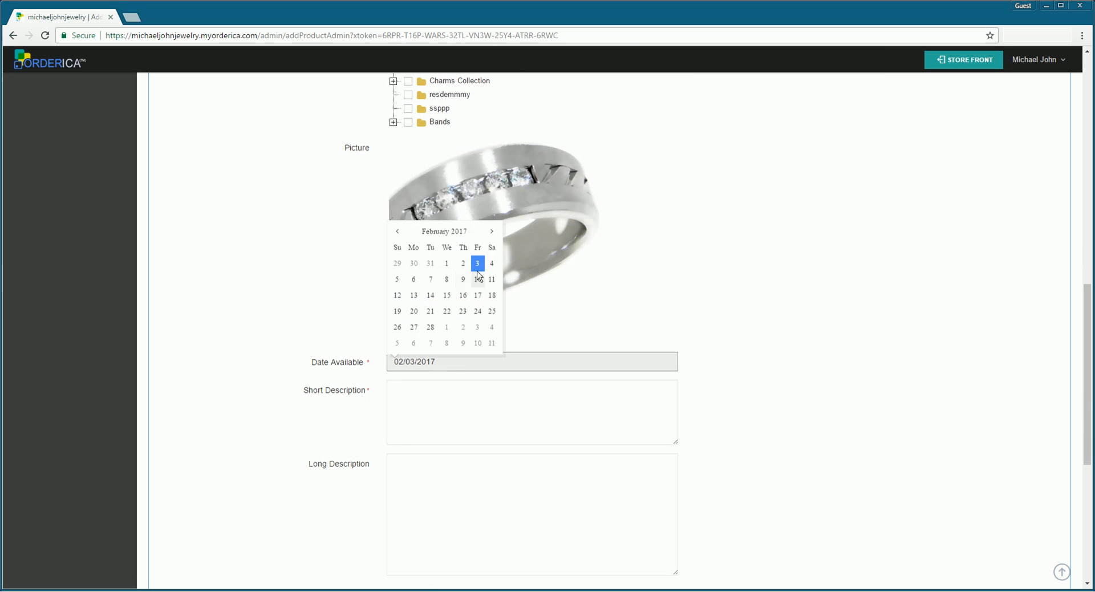
pyautogui.click(491, 232)
pyautogui.click(397, 232)
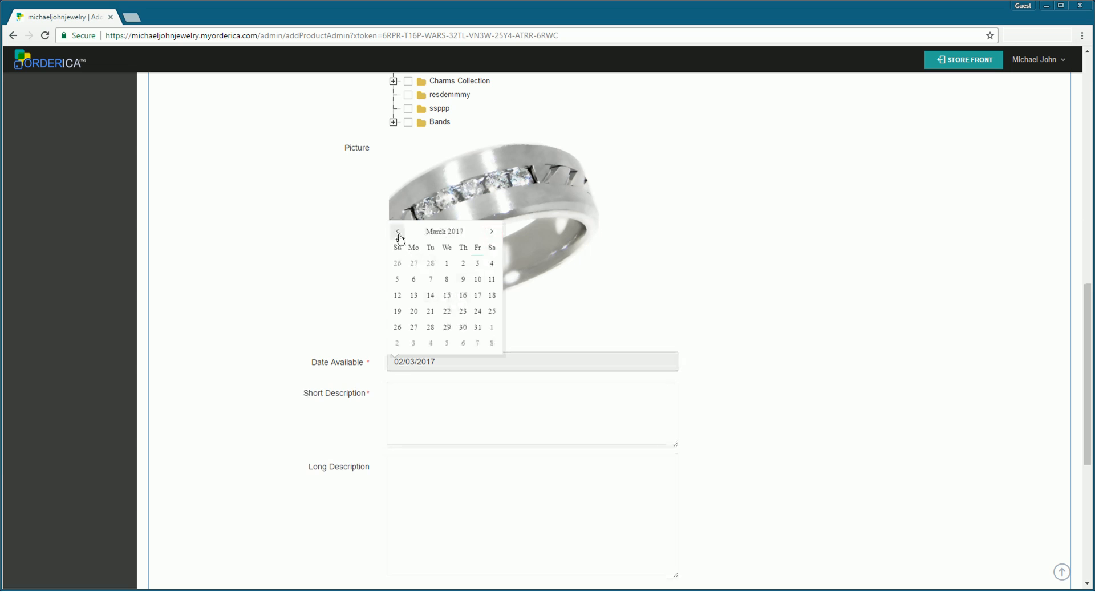
pyautogui.click(255, 294)
# - Enter "18k silver band with 0.12 carat diamonds" as the product's short description
pyautogui.scroll(-1, 262, 422)
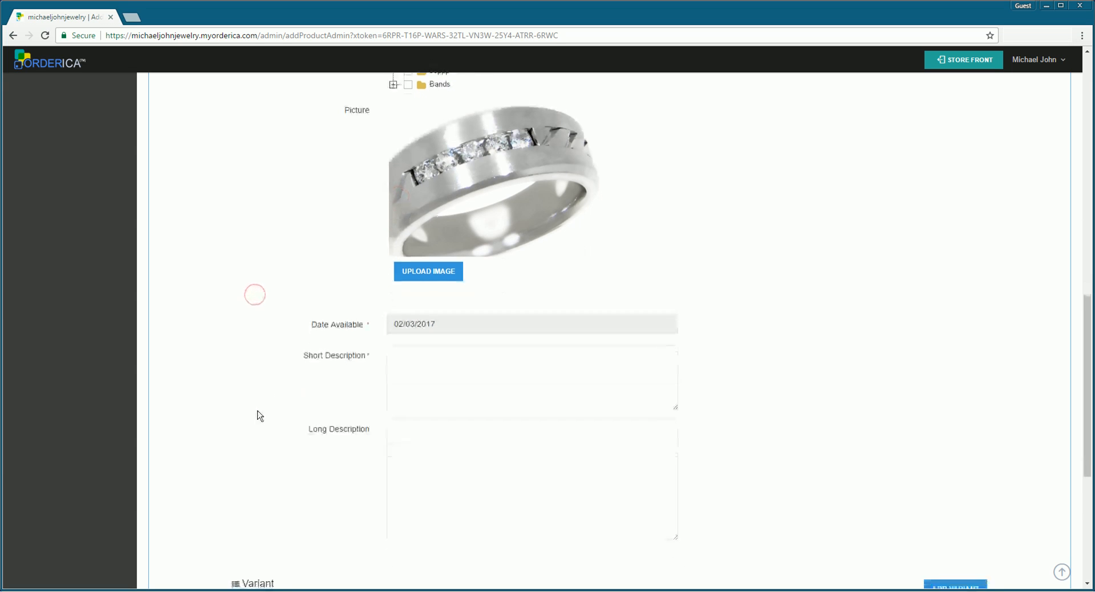
pyautogui.click(495, 372)
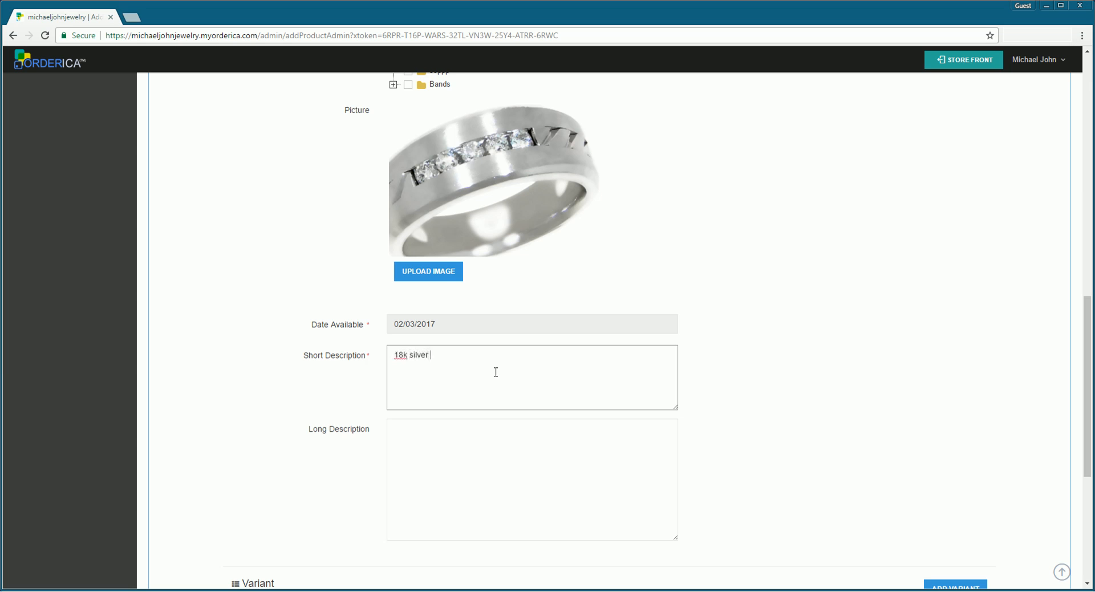
pyautogui.write('18k silver band with 0.12 carat diamonds')
pyautogui.scroll(-1, 487, 388)
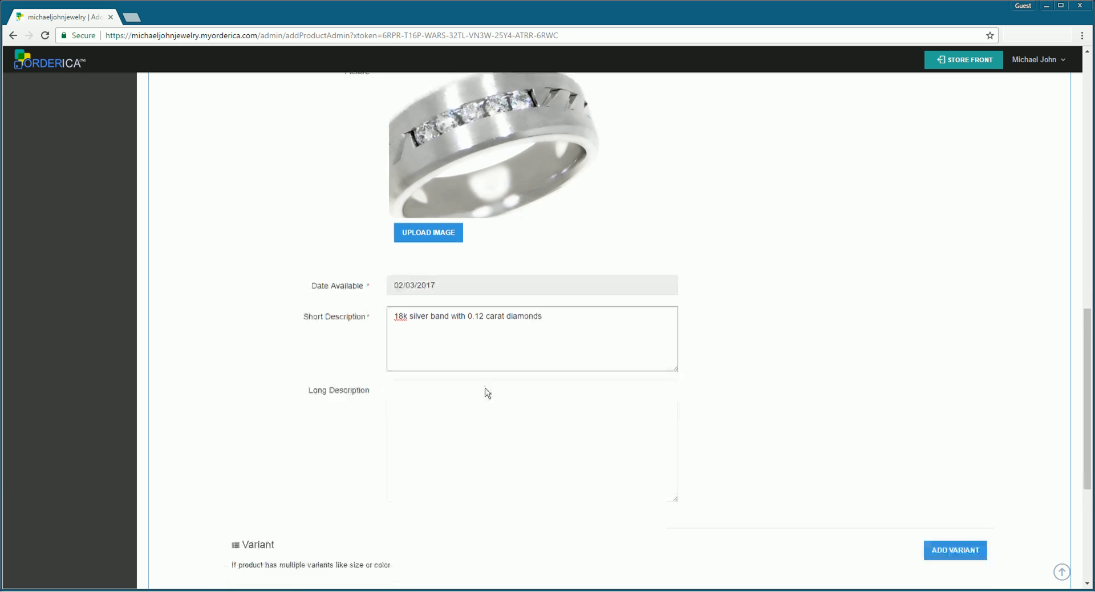
# - Add a Size variant option to the product with the values 8, 9 and 10
pyautogui.click(451, 384)
pyautogui.scroll(-3, 319, 403)
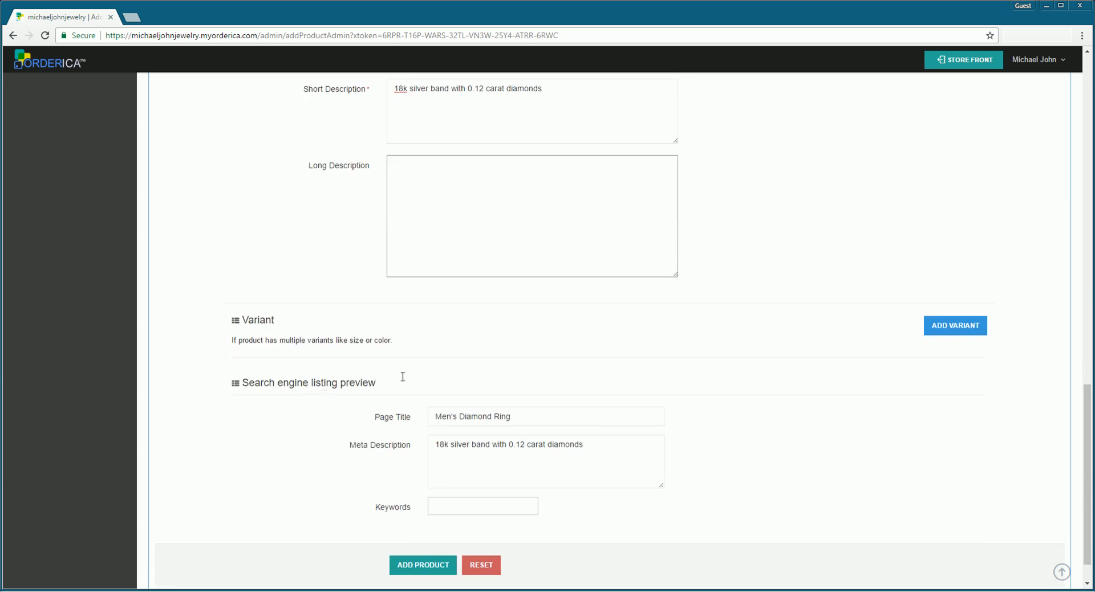
pyautogui.click(946, 329)
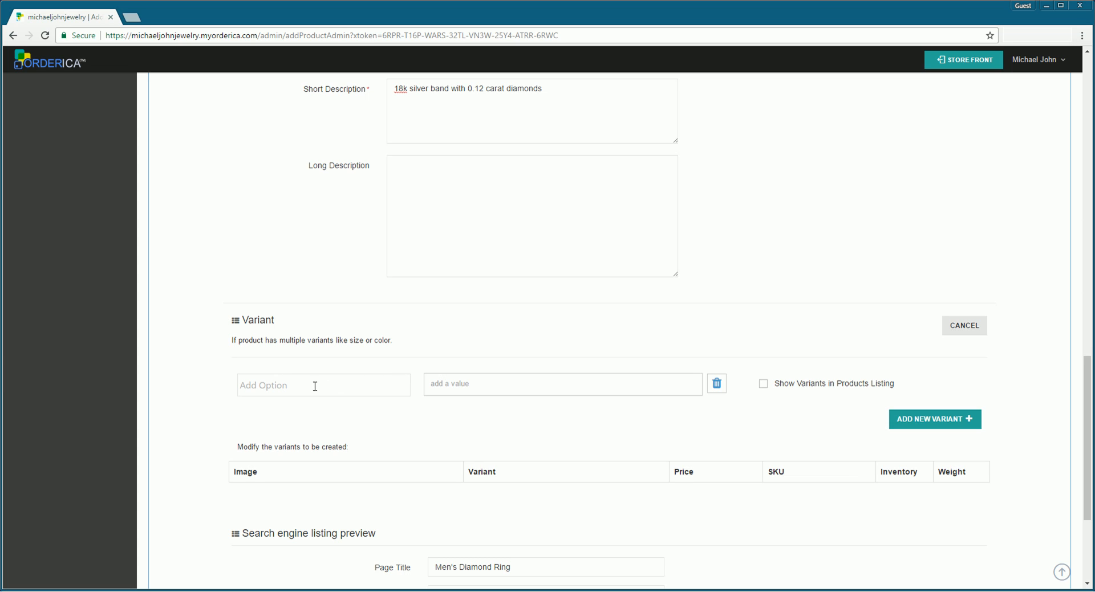
pyautogui.click(315, 387)
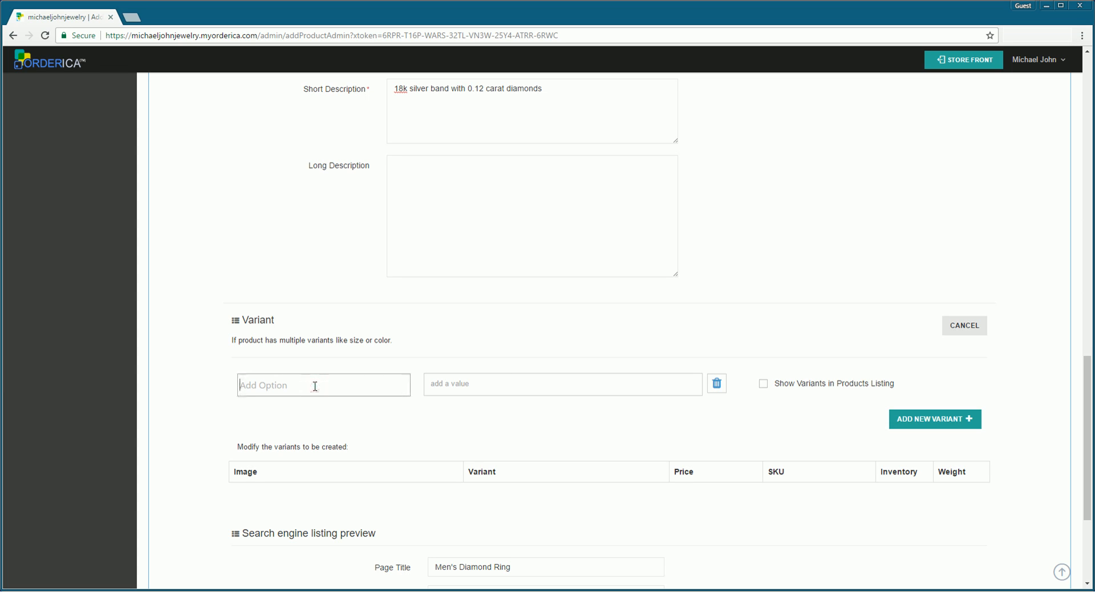
pyautogui.write('Size')
pyautogui.press('Tab')
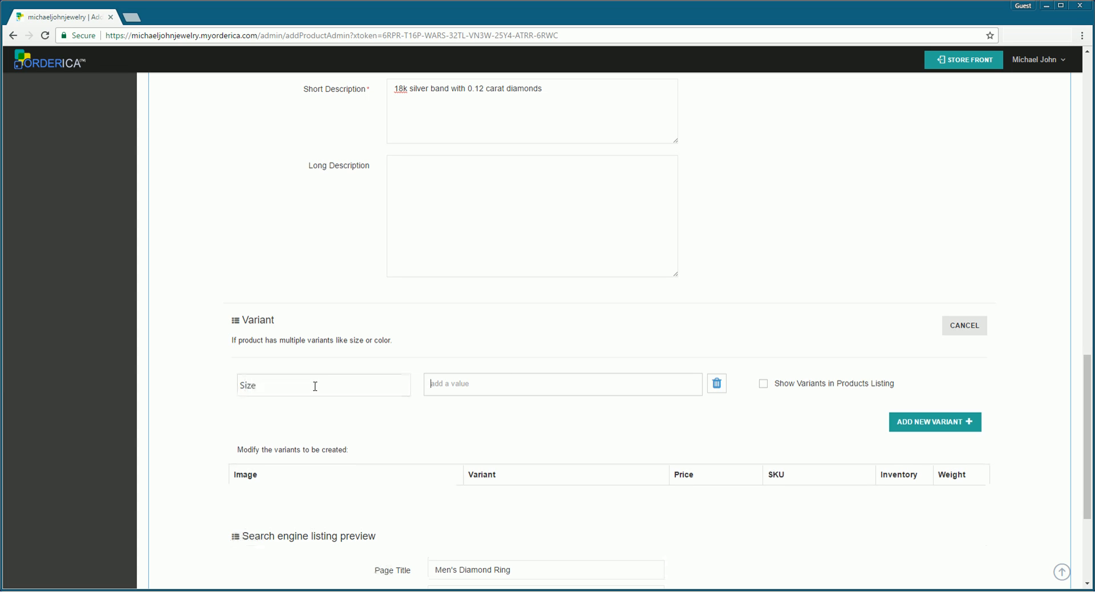
pyautogui.write('8')
pyautogui.press('Return')
pyautogui.scroll(-2, 314, 386)
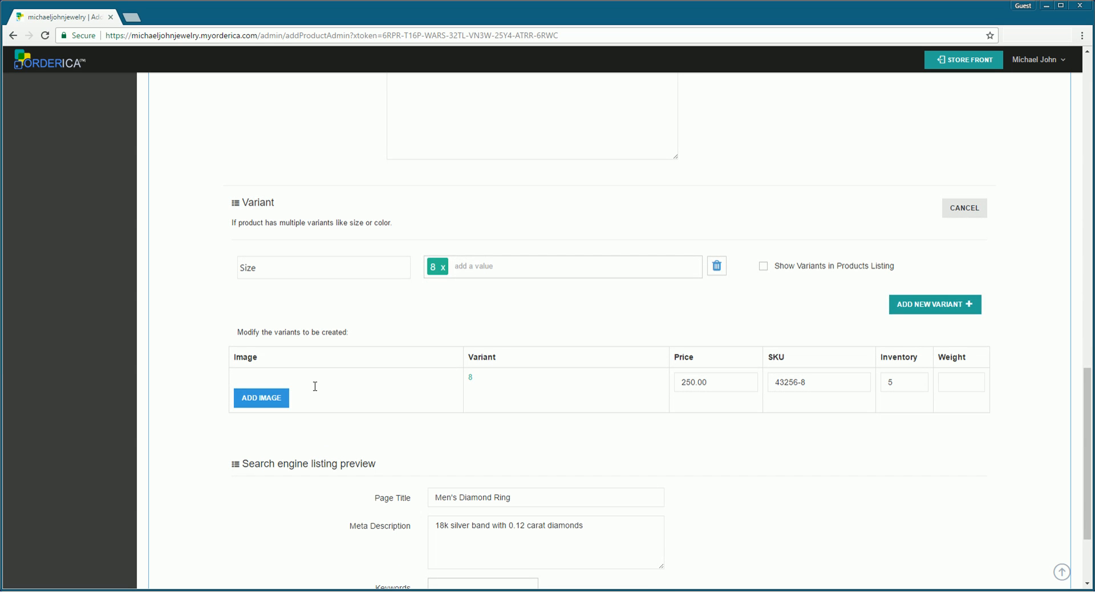
pyautogui.write('9')
pyautogui.press('Return')
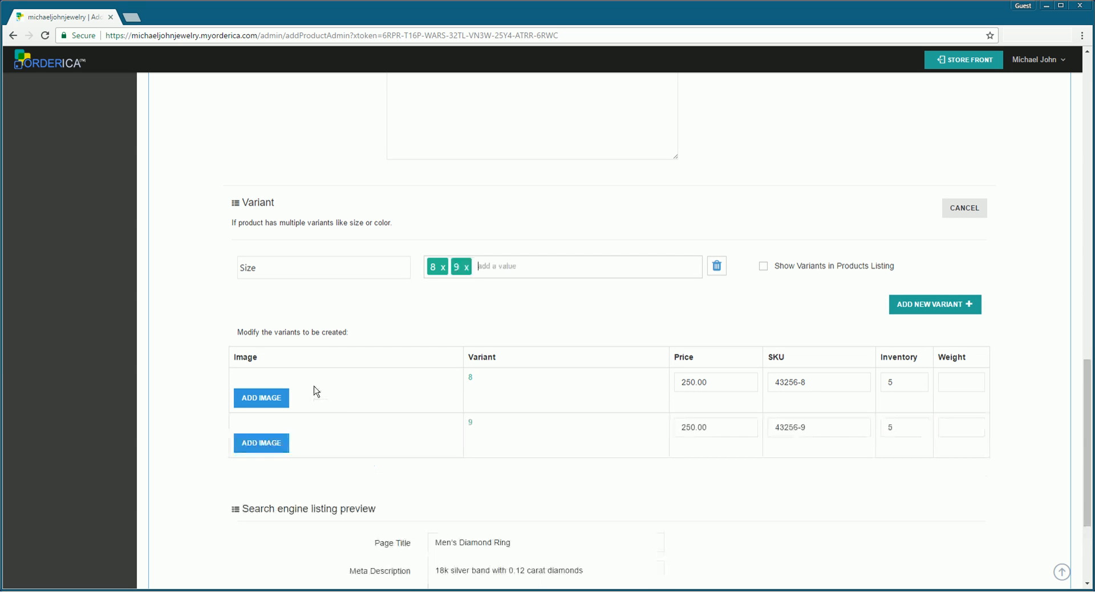
pyautogui.write('10')
pyautogui.press('Return')
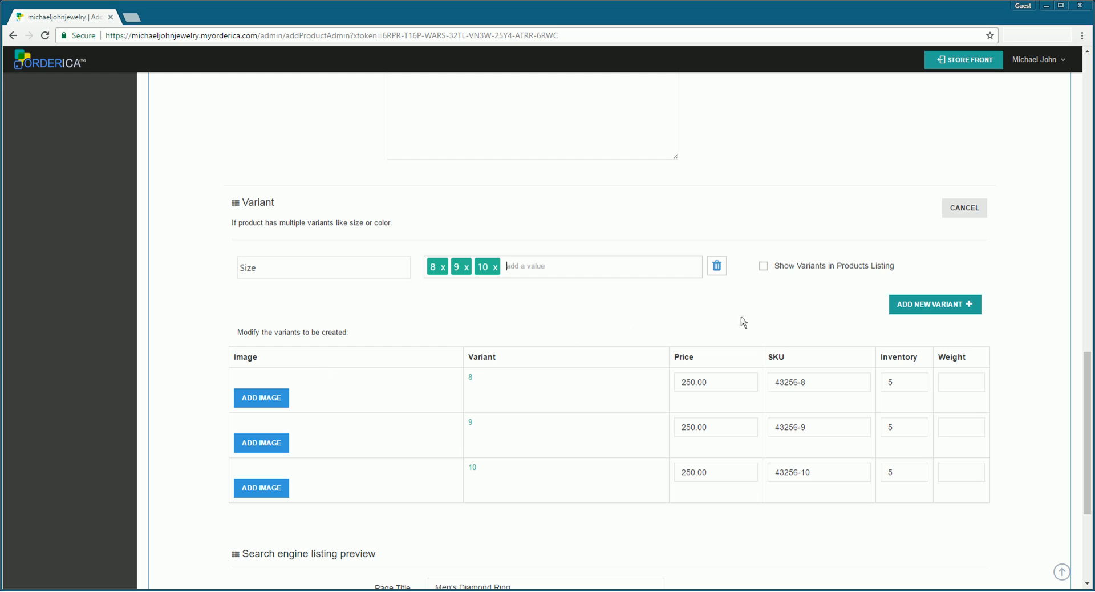
# - Add a second variant option named Material with the values Gold and Silver
pyautogui.click(926, 304)
pyautogui.click(360, 311)
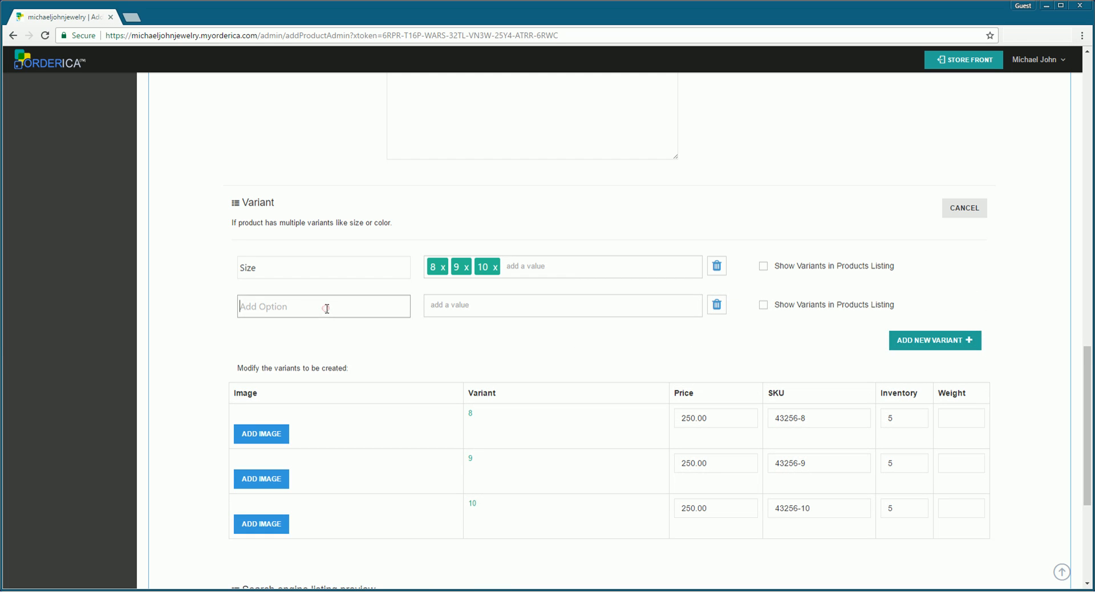
pyautogui.write('Material')
pyautogui.press('Tab')
pyautogui.write('Gold')
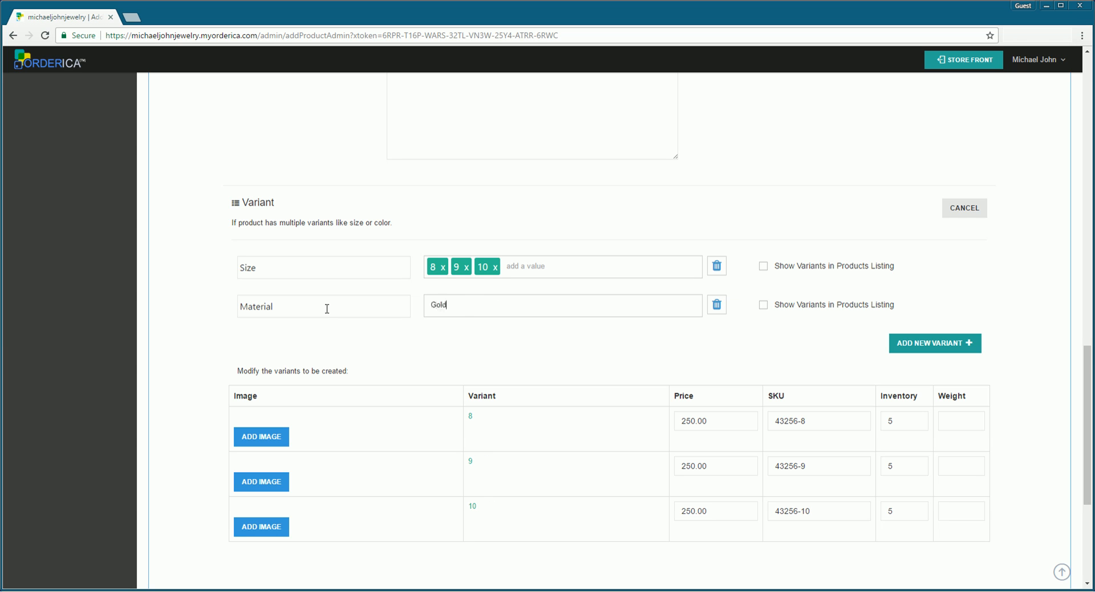
pyautogui.press('Return')
pyautogui.write('Silver')
pyautogui.press('Return')
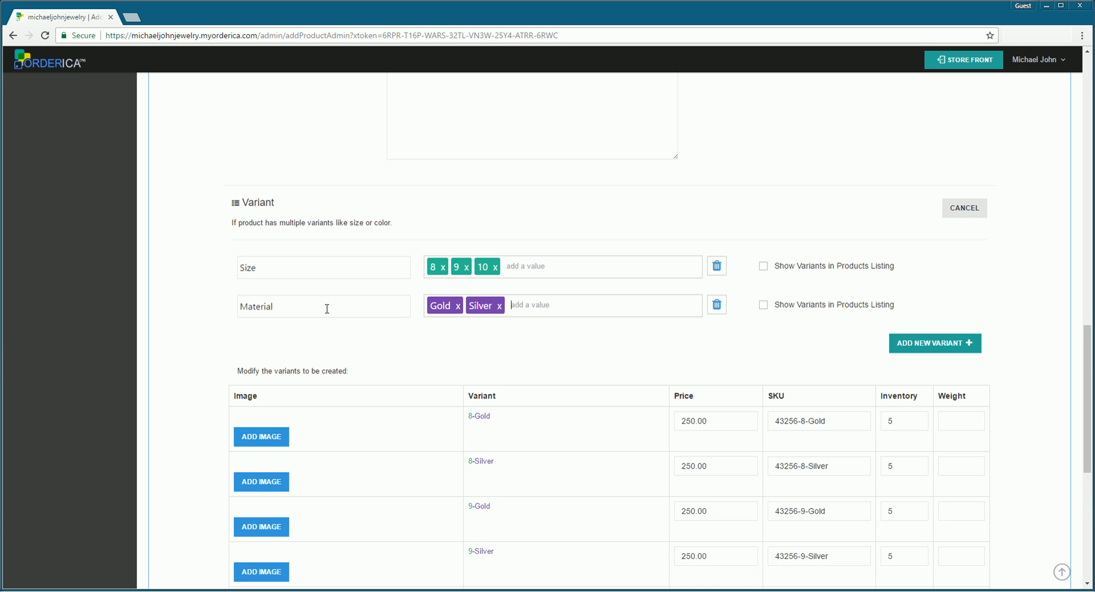
# - Set the price of the 10-Gold variant to 300.00
pyautogui.scroll(-3, 358, 300)
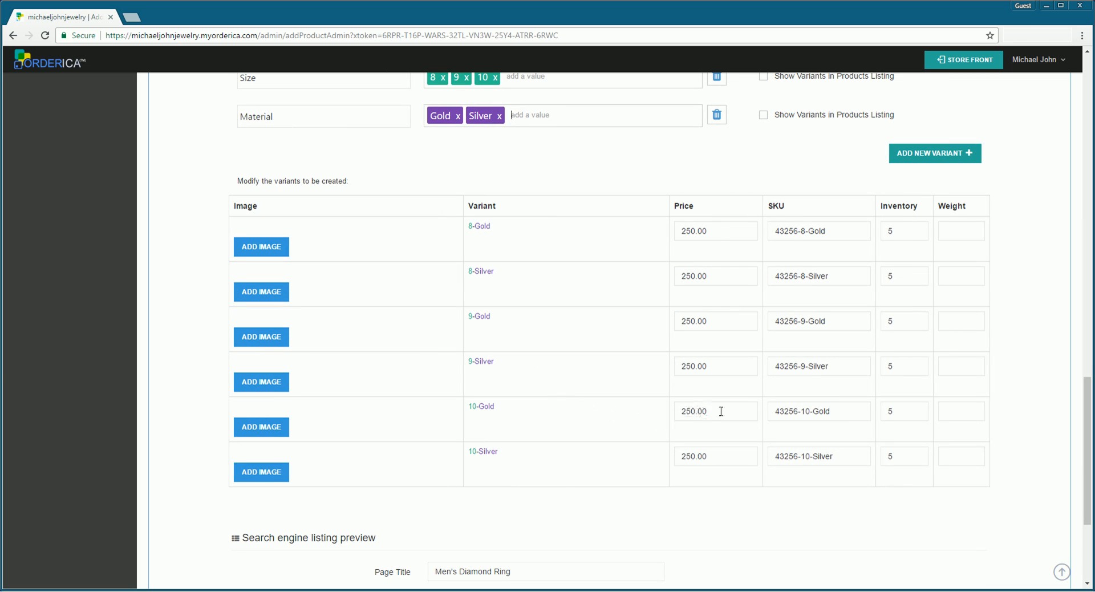
pyautogui.moveTo(721, 412); pyautogui.dragTo(675, 416)
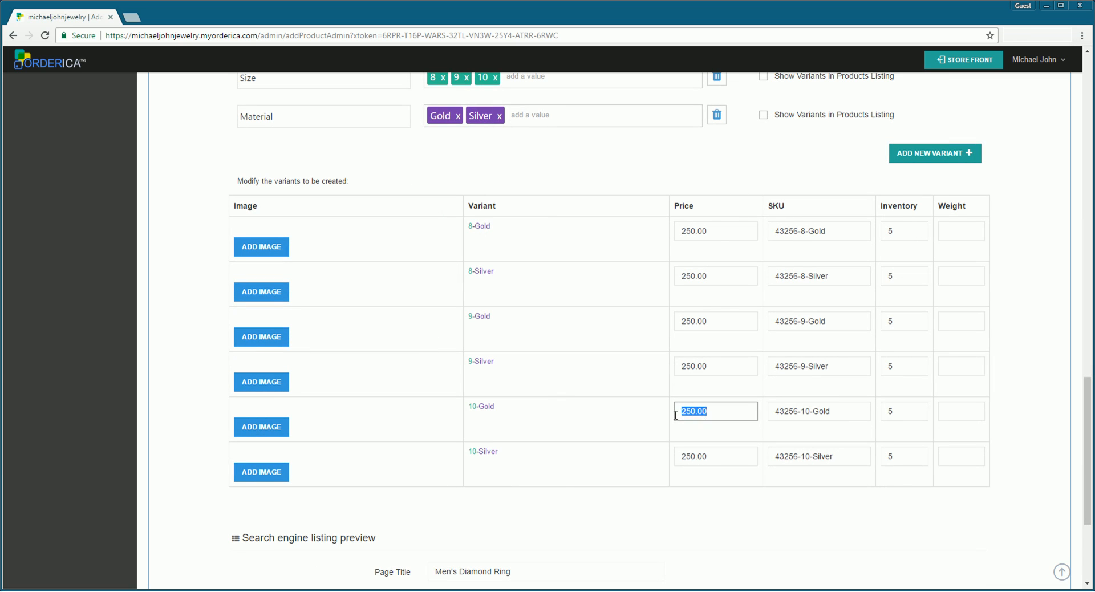
pyautogui.write('300.00')
# - Enable showing the Size variants in the products listing and delete the Material variant option
pyautogui.scroll(1, 744, 345)
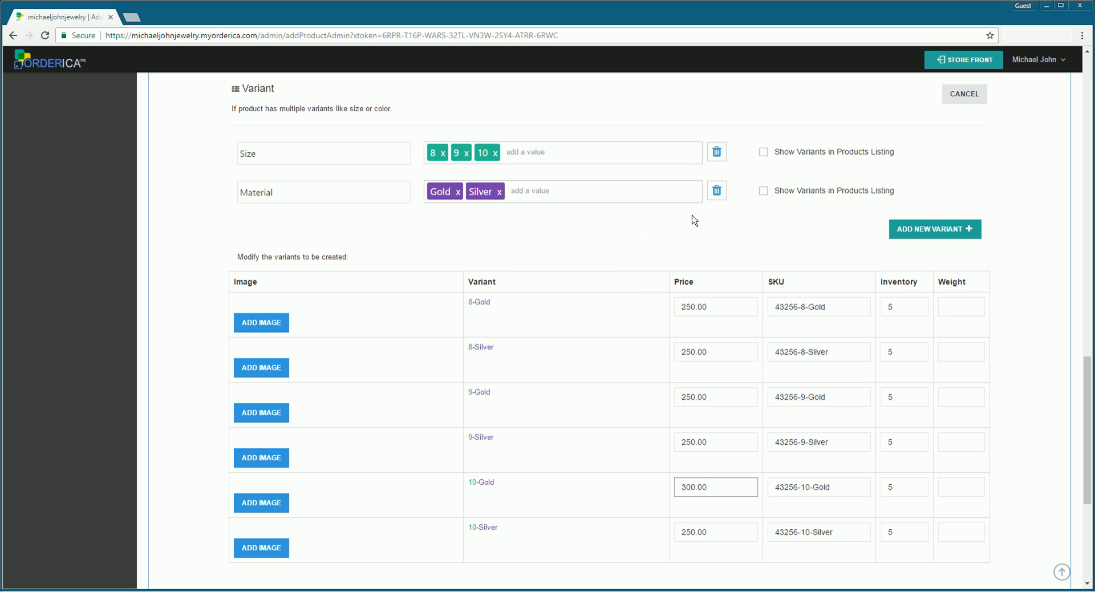
pyautogui.click(763, 153)
pyautogui.click(717, 192)
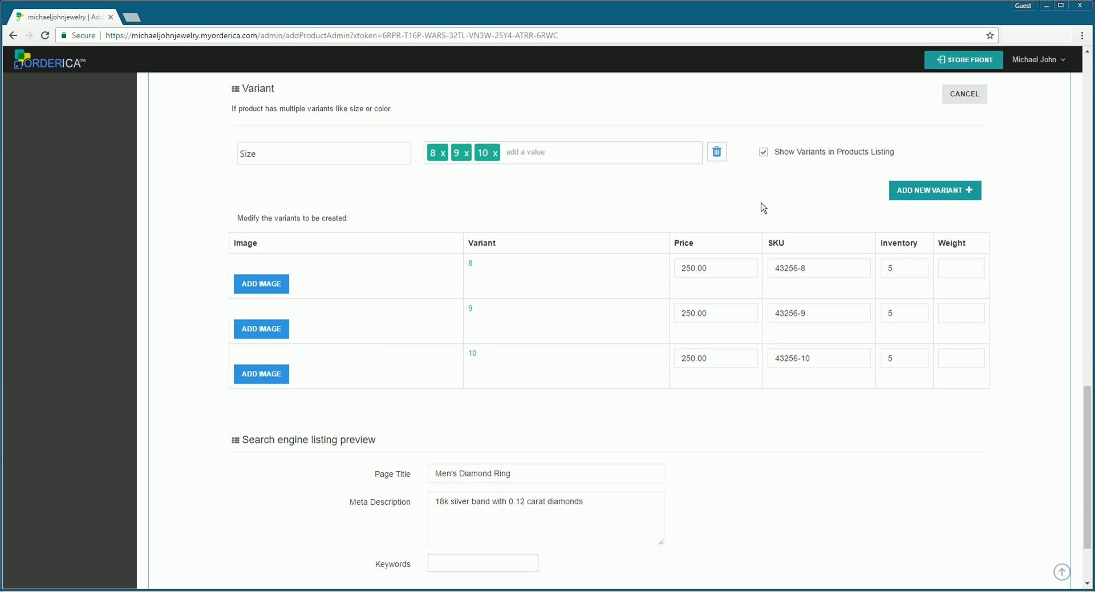
# - Enter the search engine keywords Luxury, Jewelry, Ring and Value, and add the product to the store
pyautogui.scroll(-3, 489, 287)
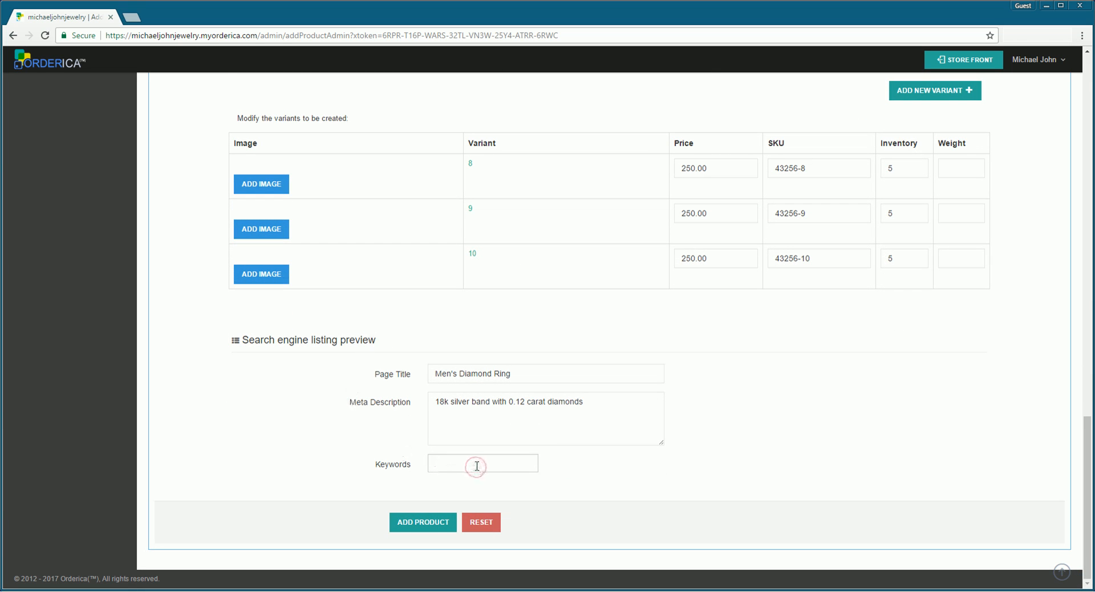
pyautogui.write('Luxury')
pyautogui.press('Return')
pyautogui.write('Jewelry')
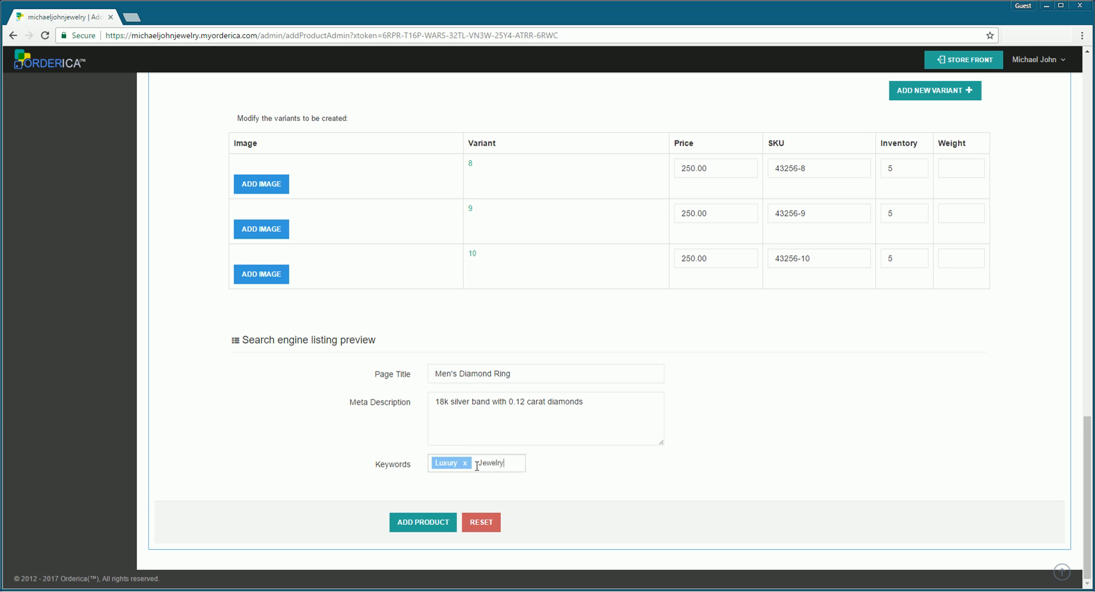
pyautogui.press('Return')
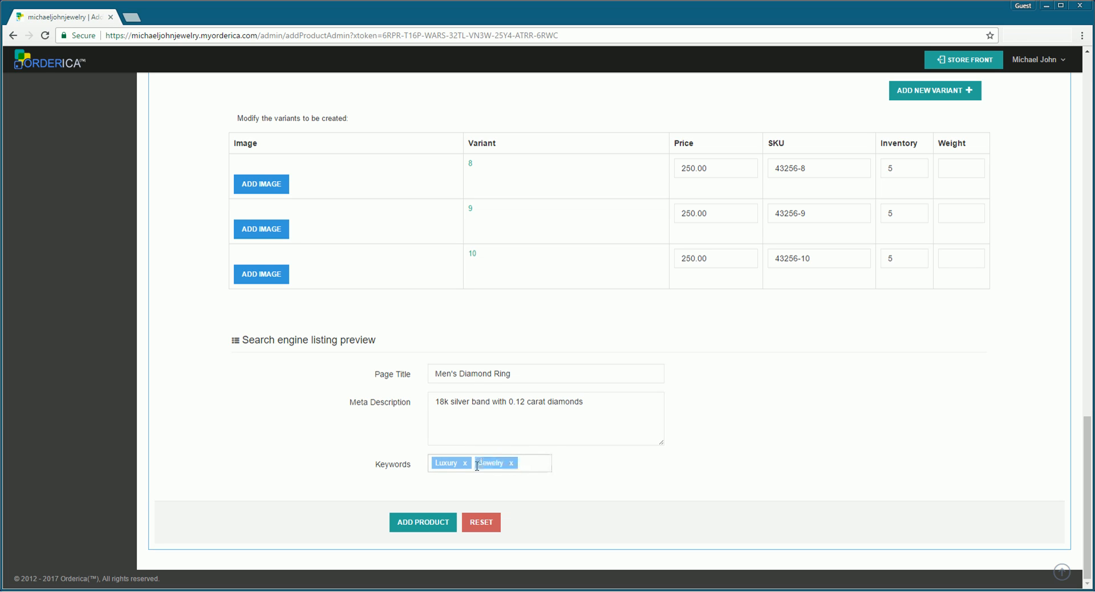
pyautogui.write('Ring')
pyautogui.press('Return')
pyautogui.write('Value')
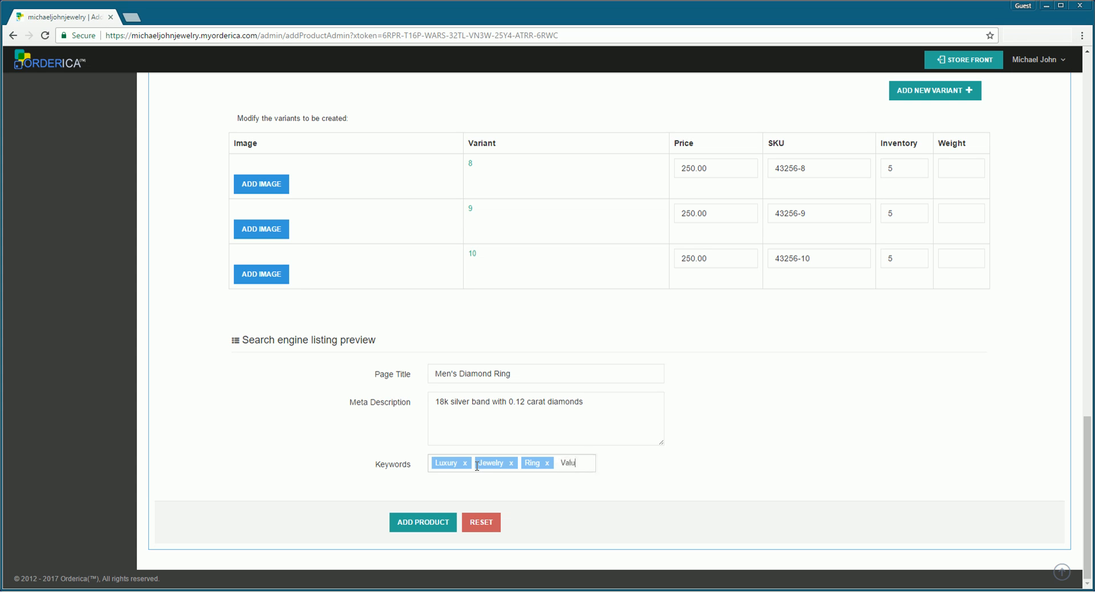
pyautogui.press('Return')
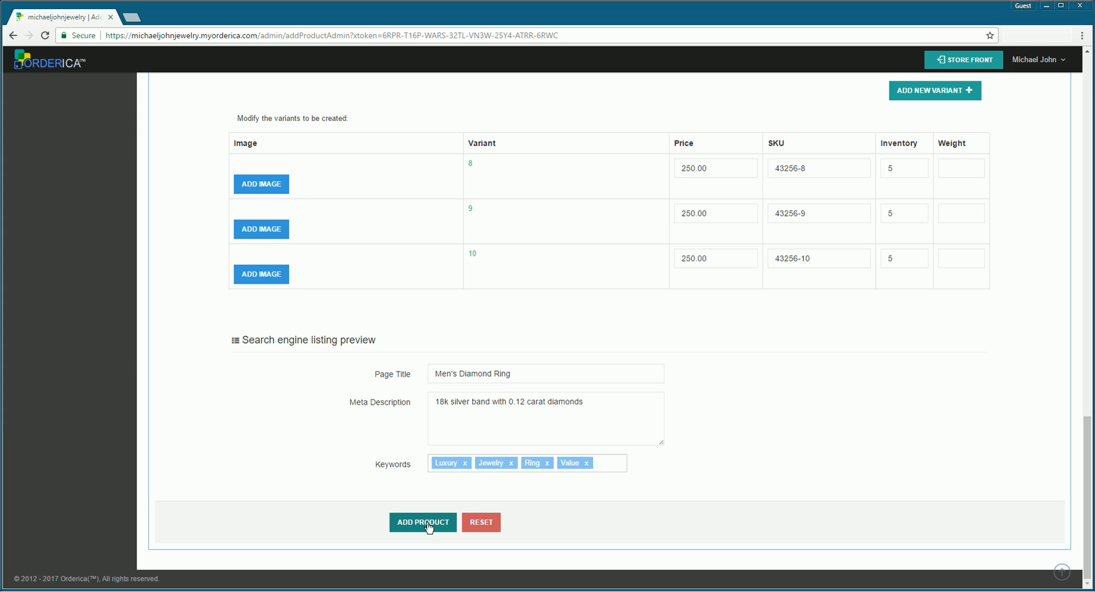
pyautogui.click(429, 528)
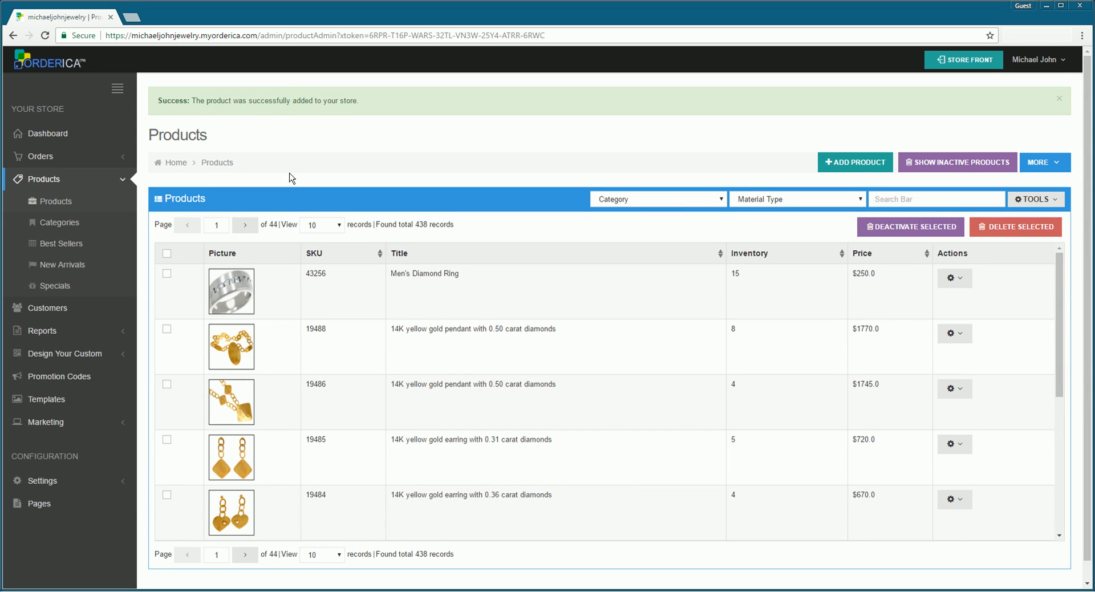
# - Review the Men's Diamond Ring's details in its update form and return to the product list
pyautogui.scroll(-1, 291, 178)
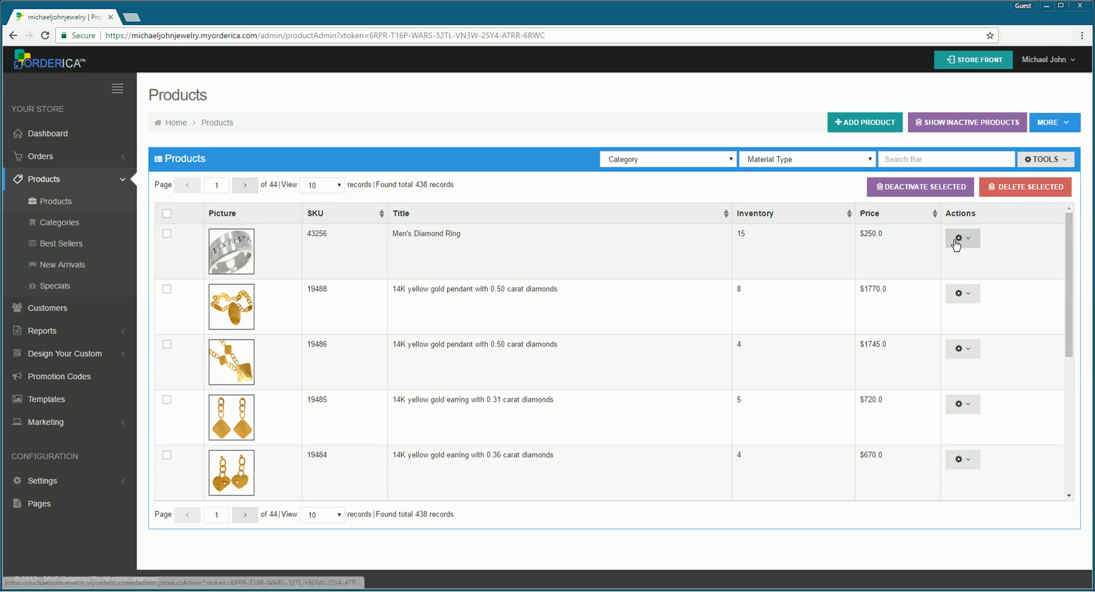
pyautogui.click(956, 242)
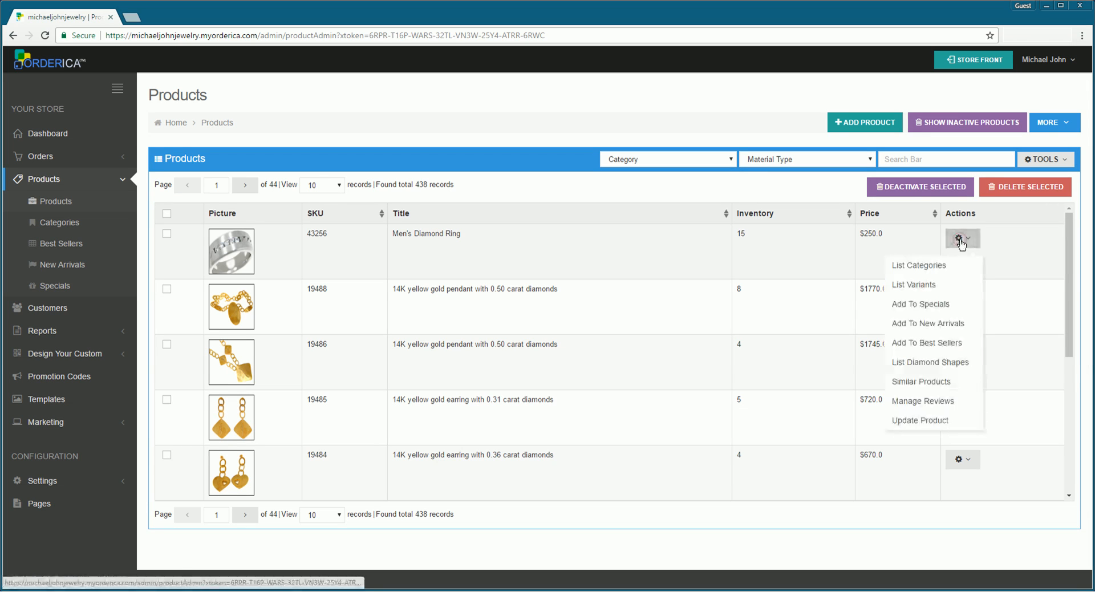
pyautogui.click(913, 420)
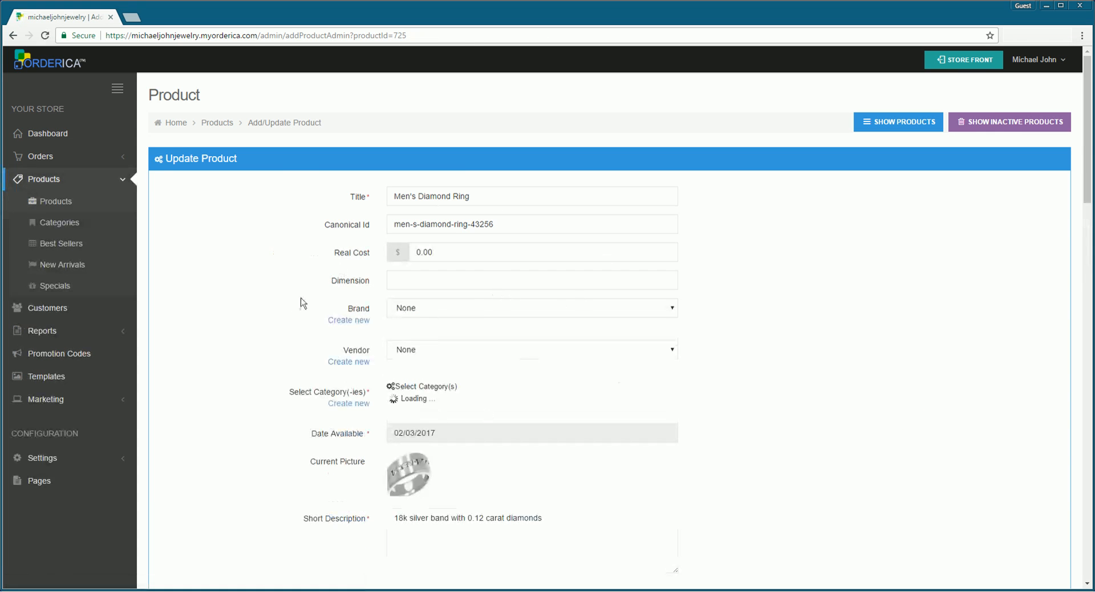
pyautogui.scroll(-1, 272, 303)
pyautogui.scroll(-15, 272, 302)
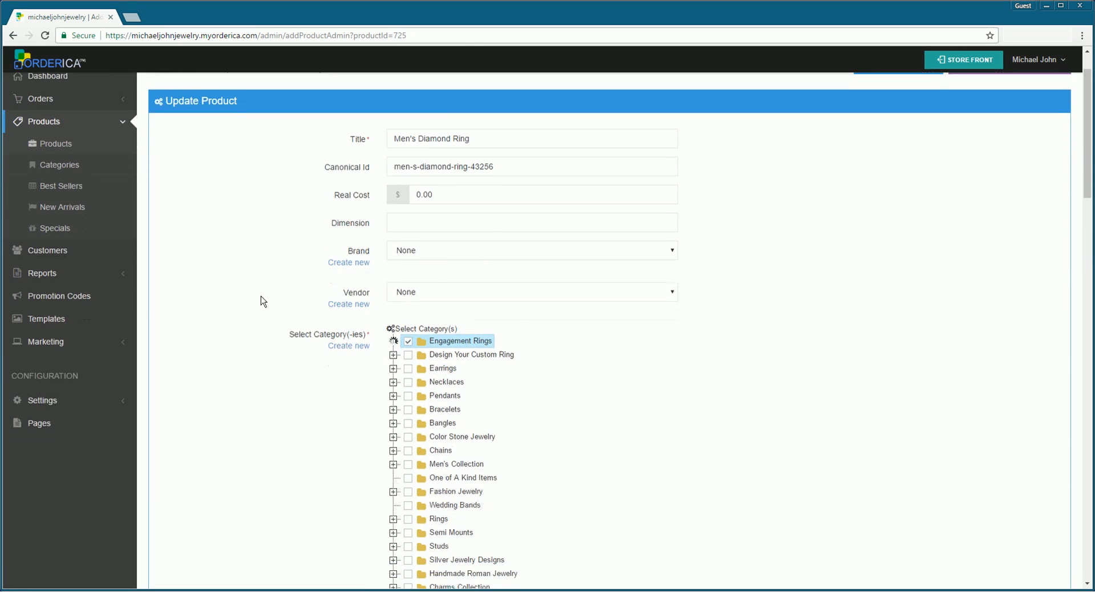
pyautogui.scroll(-15, 263, 304)
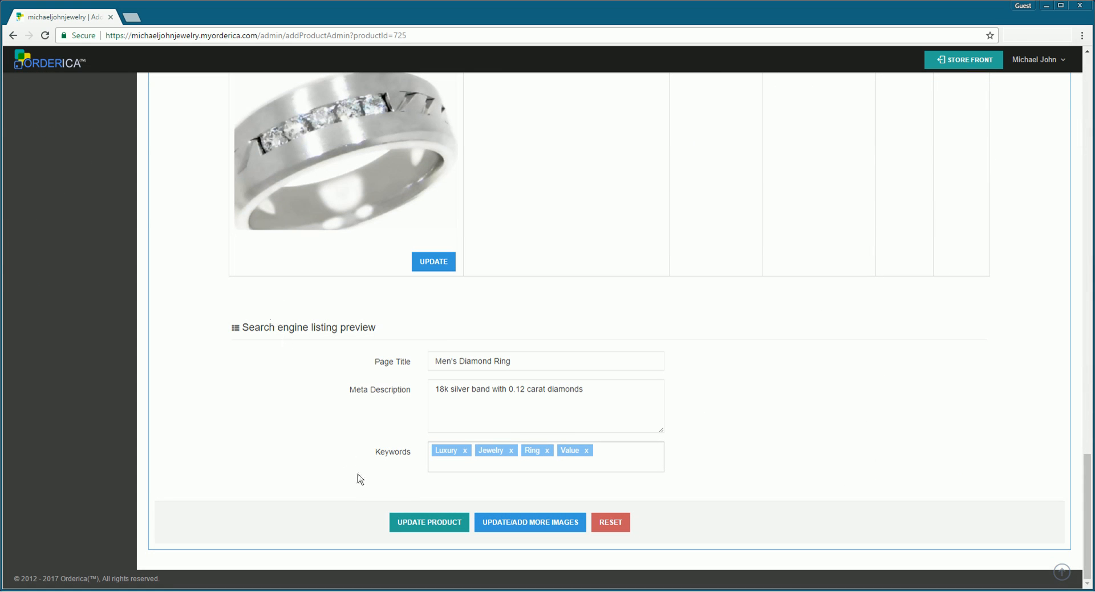
pyautogui.click(413, 524)
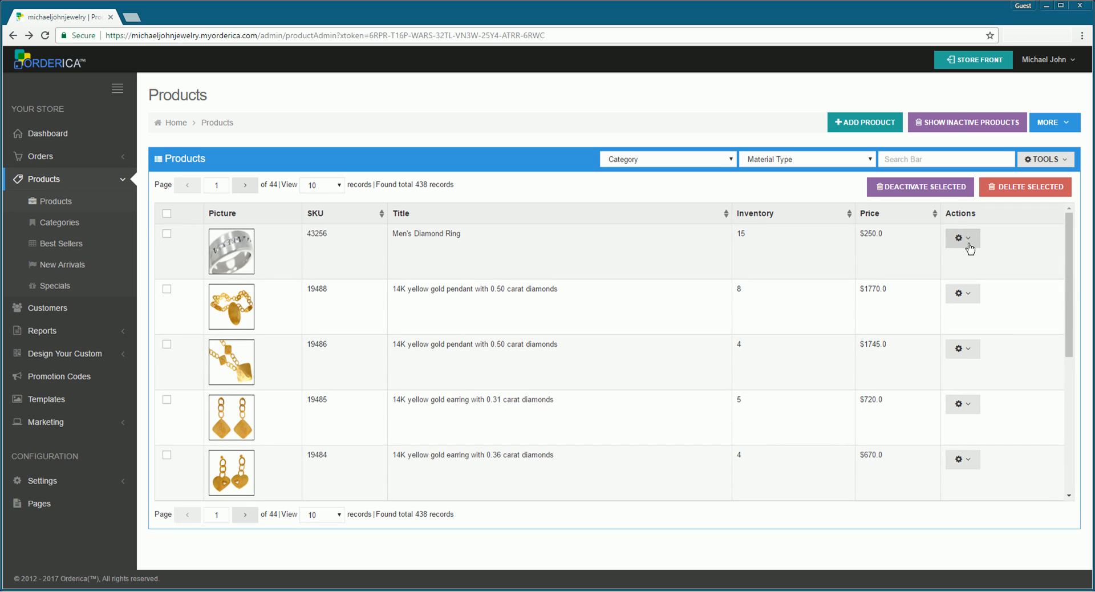
# - List the Men's Diamond Ring's categories and browse the unassociated ones, expanding and collapsing Design Your Custom Ring
pyautogui.click(969, 246)
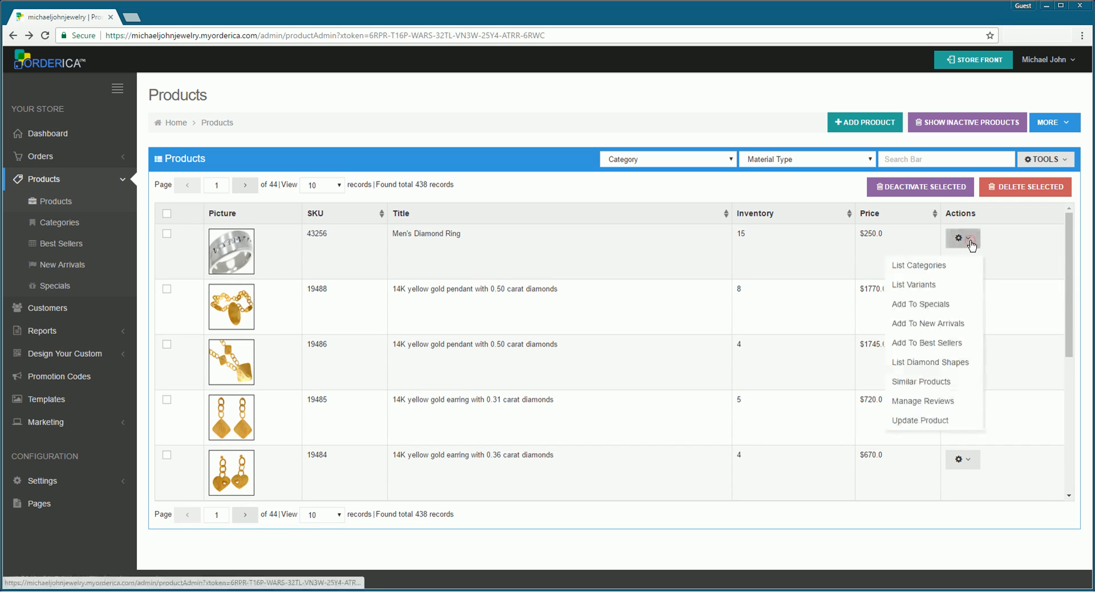
pyautogui.click(926, 266)
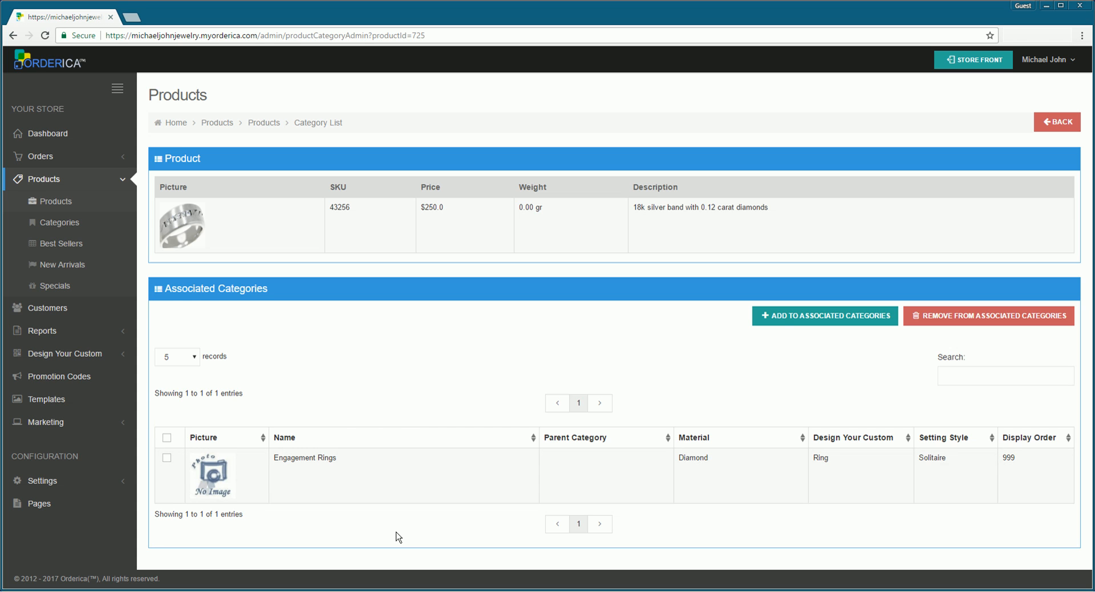
pyautogui.click(787, 315)
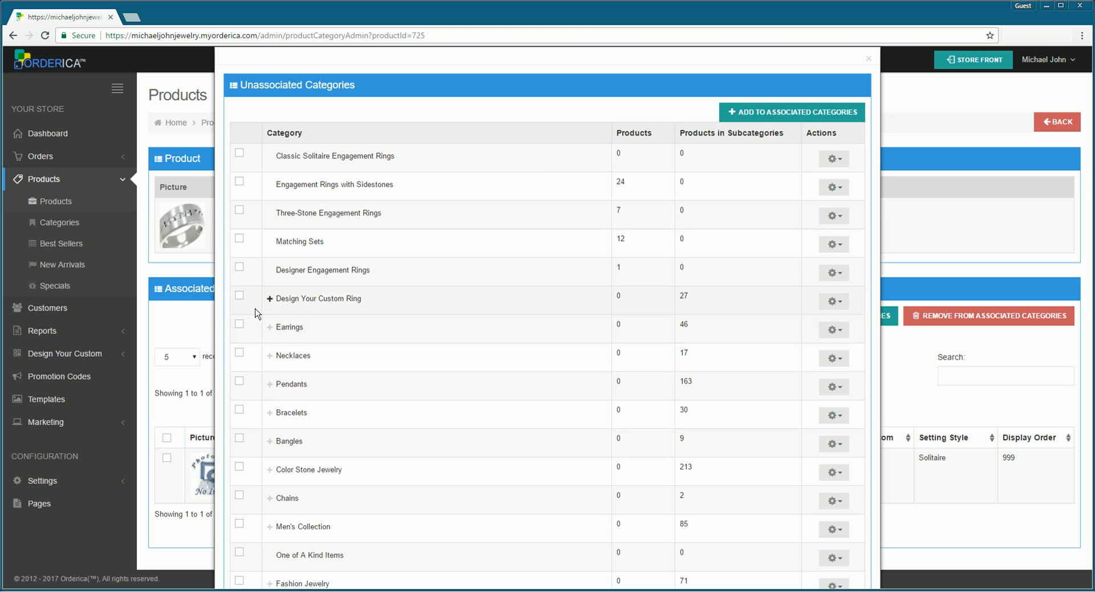
pyautogui.click(269, 298)
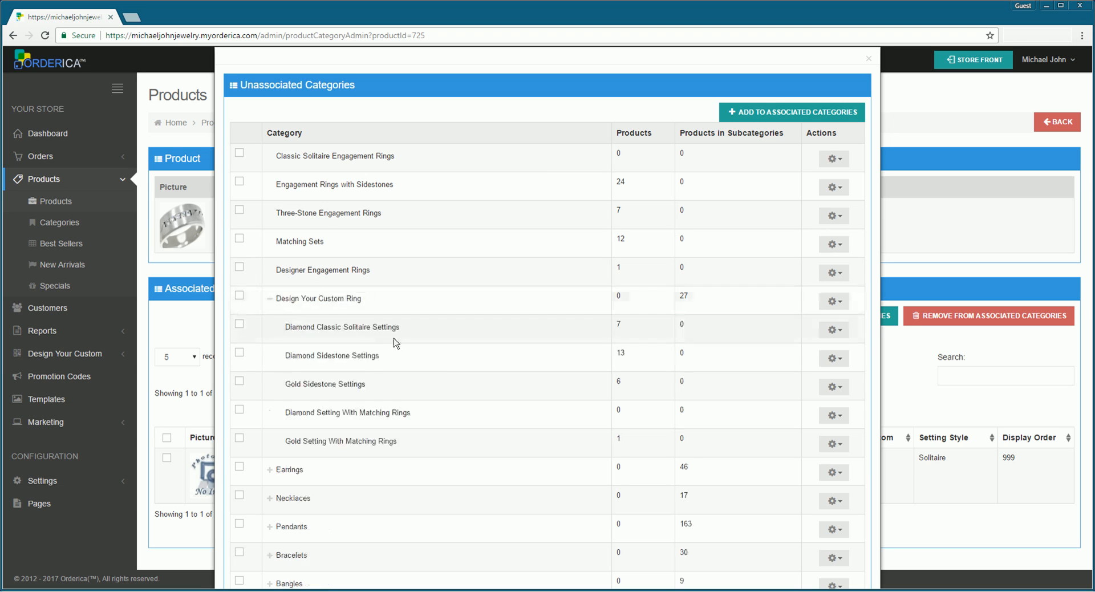
pyautogui.click(269, 299)
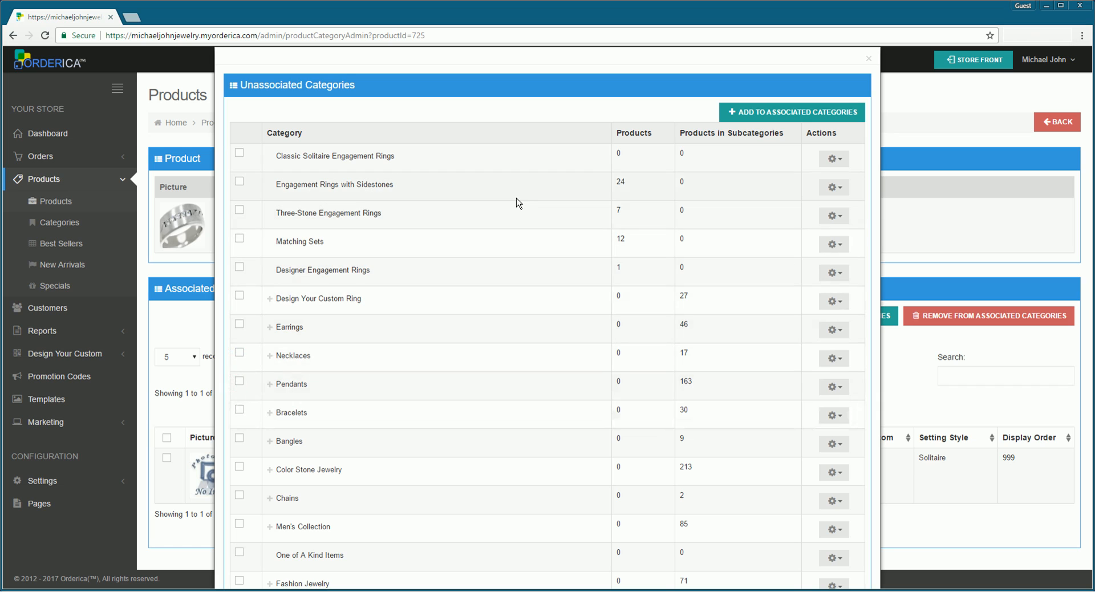
# - Check the actions available for the Classic Solitaire Engagement Rings category and close the unassociated categories list
pyautogui.click(832, 160)
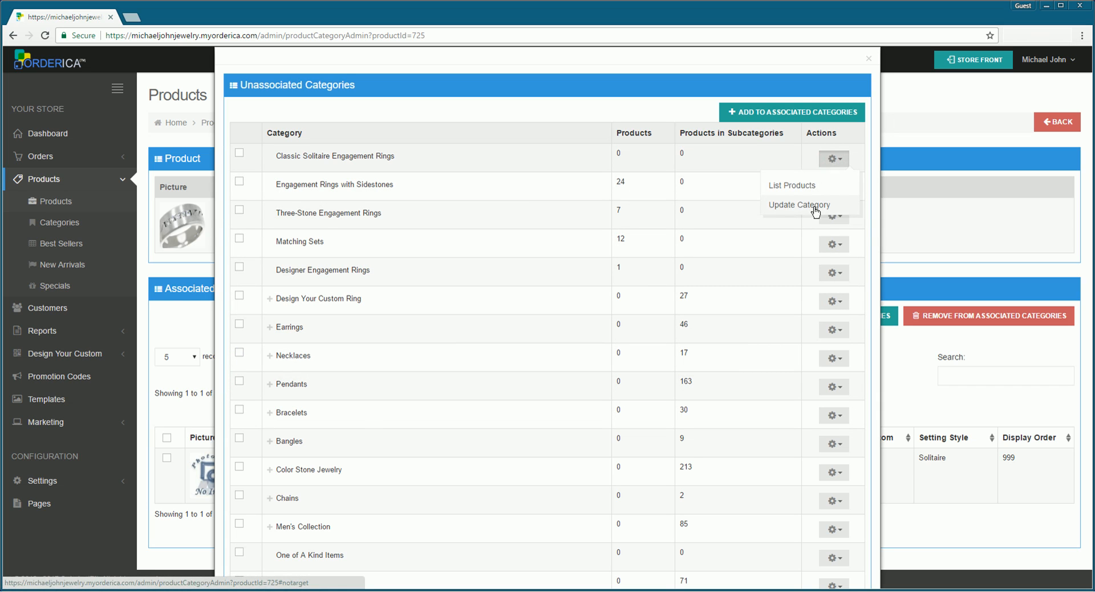
pyautogui.click(841, 160)
pyautogui.click(841, 161)
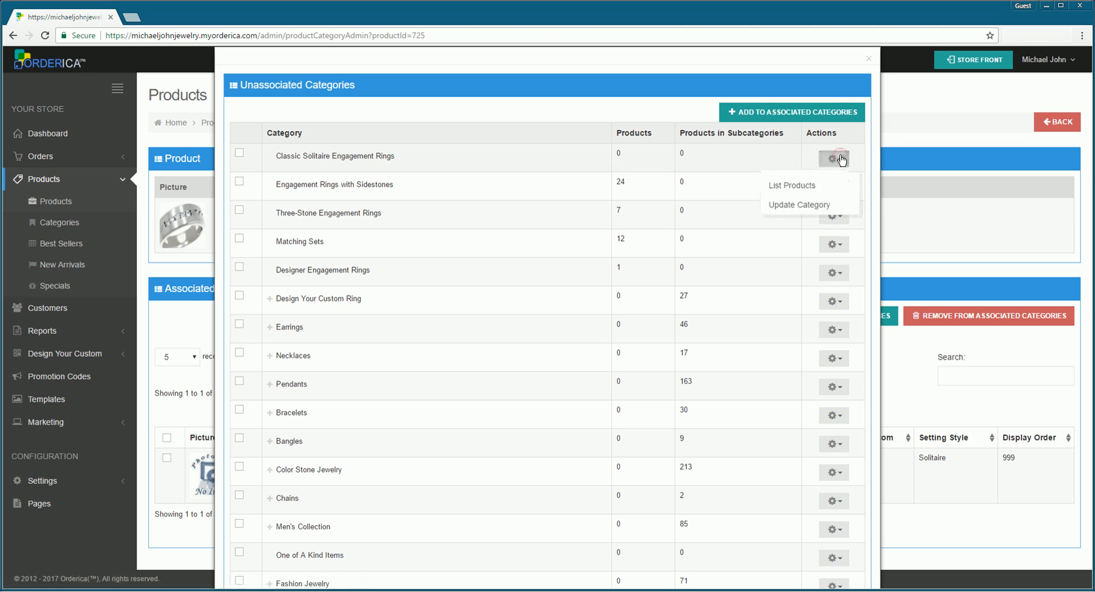
pyautogui.click(842, 160)
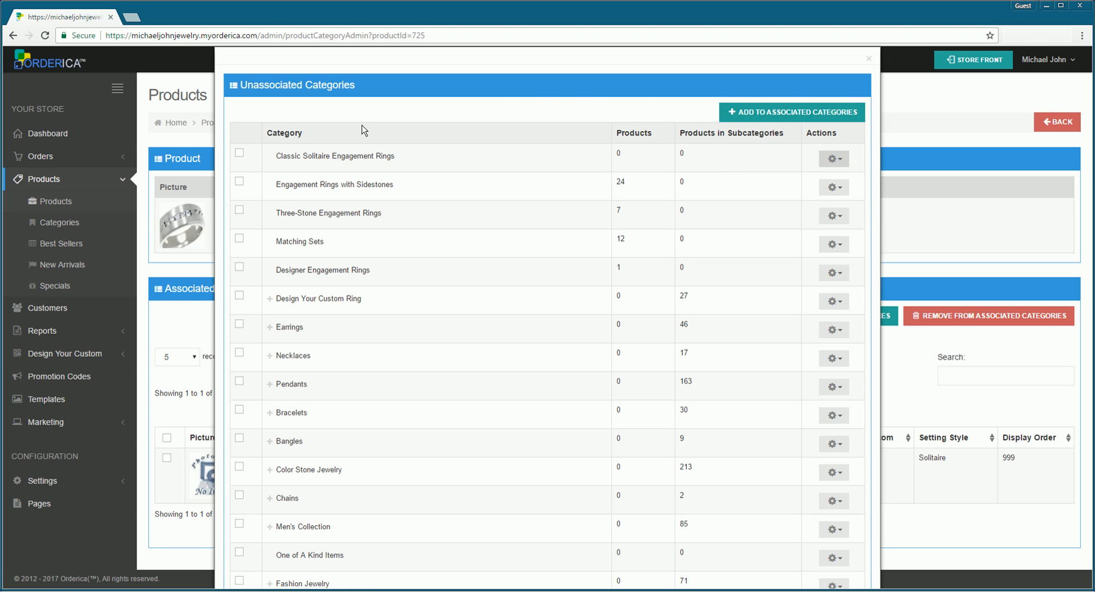
pyautogui.click(868, 59)
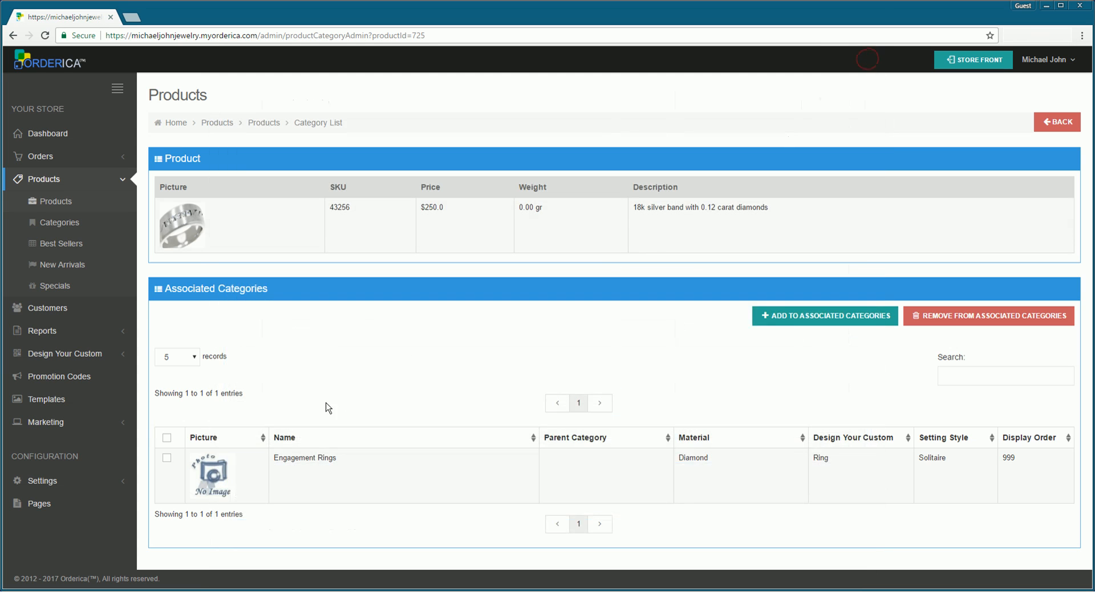
# - Return from the category list to the product list and check the Men's Diamond Ring's variants and available actions
pyautogui.click(167, 458)
pyautogui.click(1063, 123)
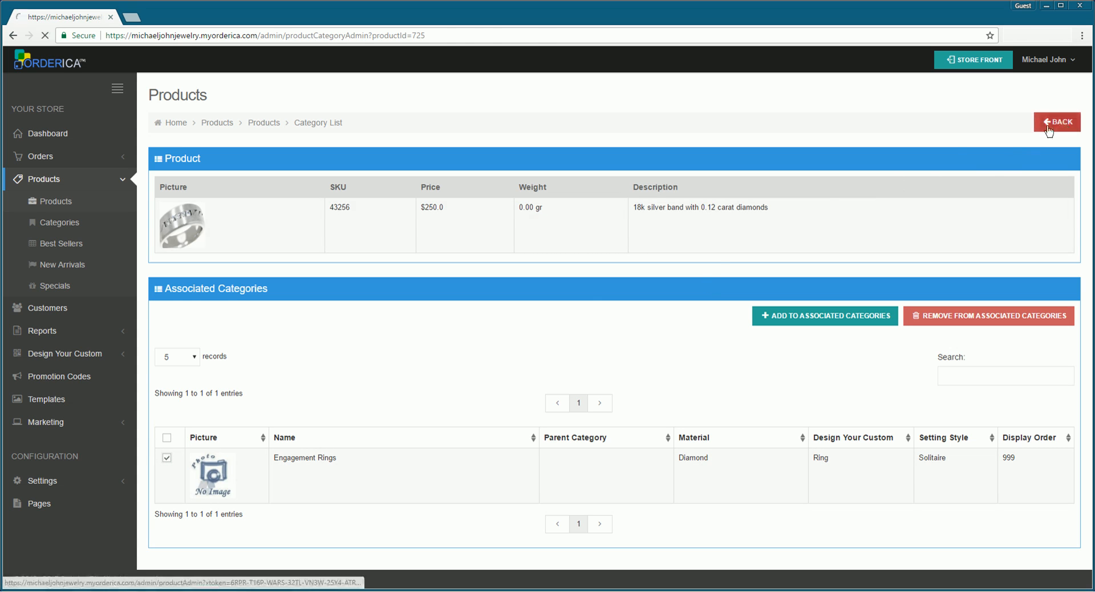
pyautogui.click(970, 238)
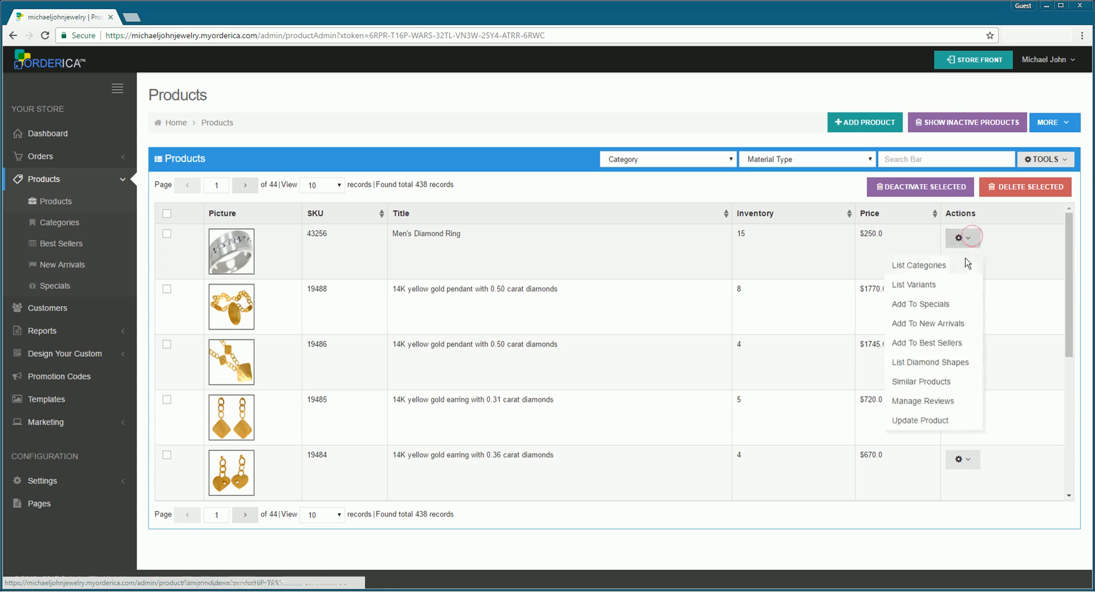
pyautogui.click(930, 284)
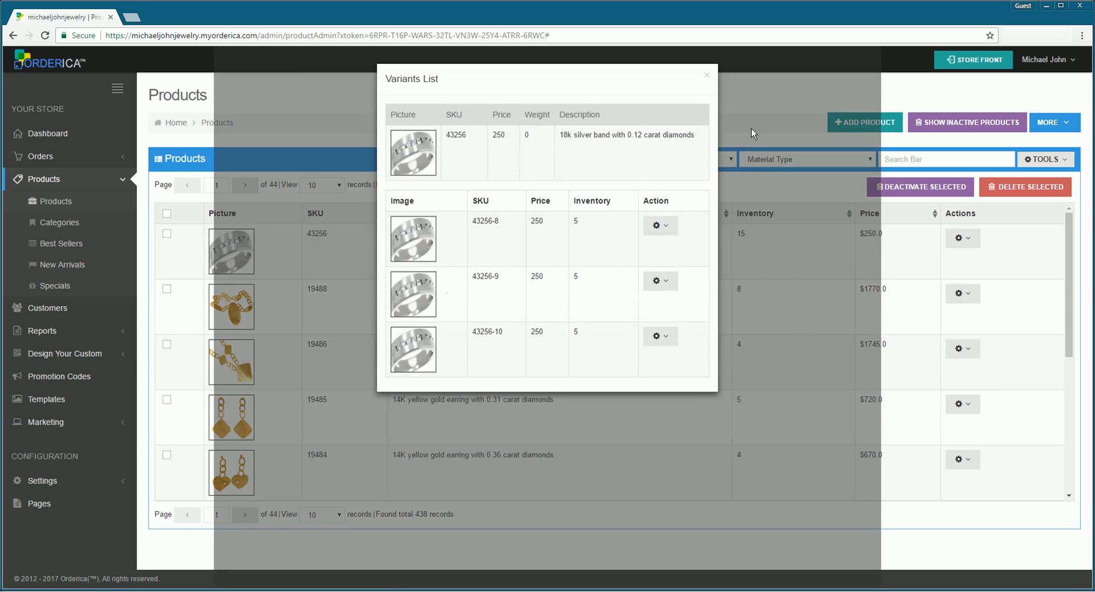
pyautogui.click(707, 76)
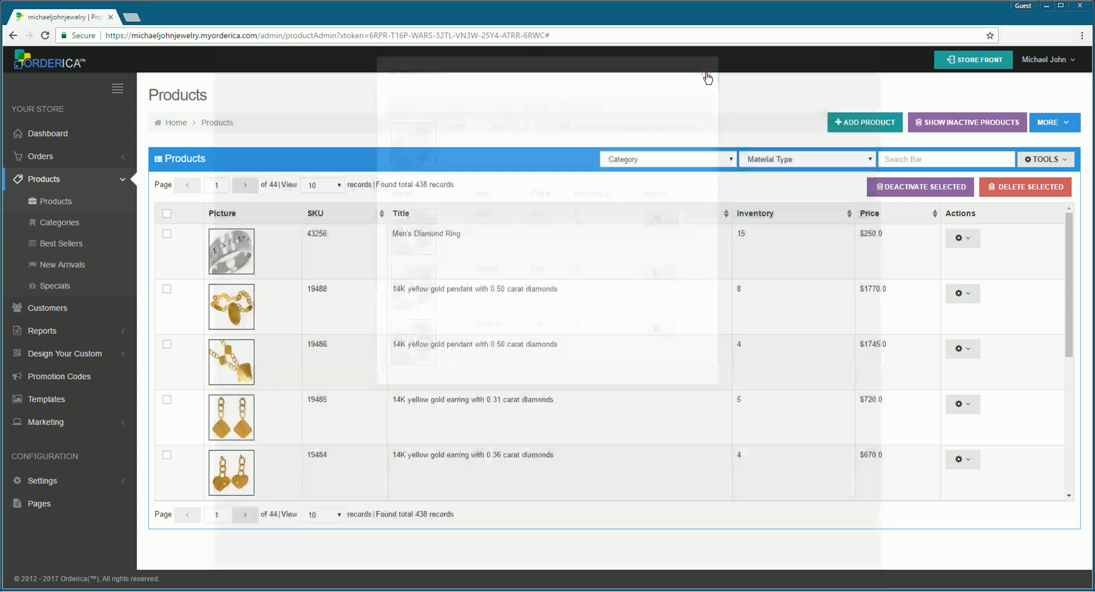
pyautogui.click(974, 238)
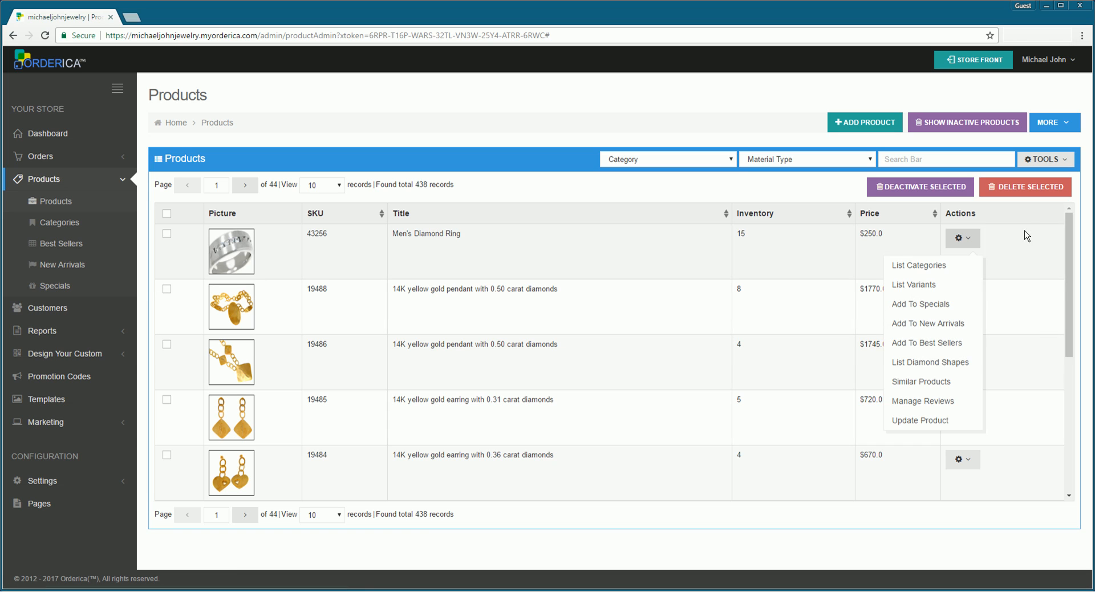
pyautogui.click(963, 238)
# - Examine the image list of pendant 19488, select and deselect its first image, and return to the product list
pyautogui.click(962, 293)
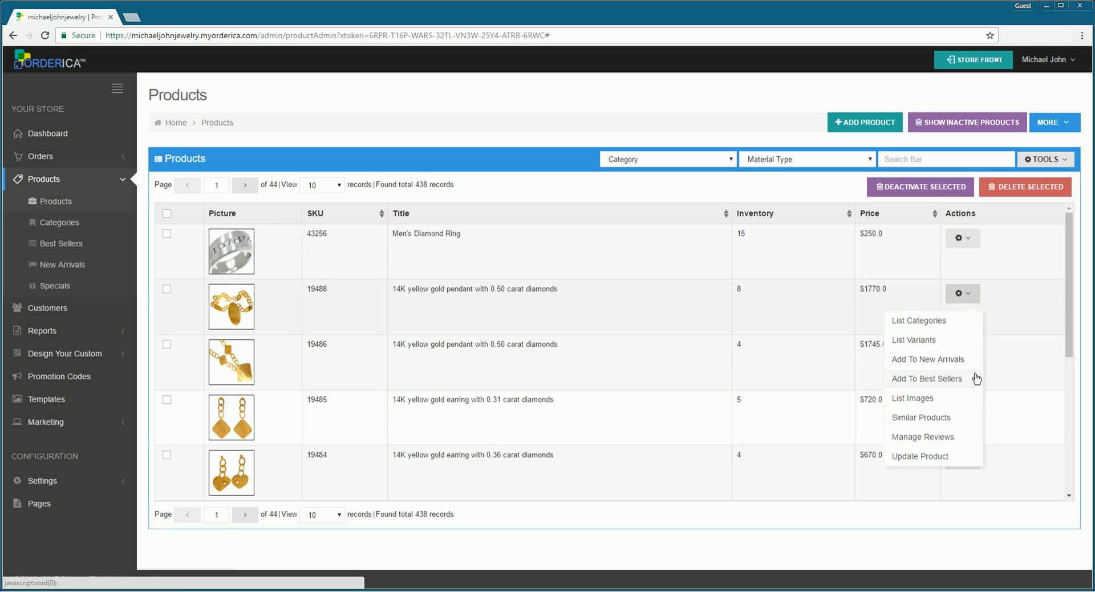
pyautogui.click(945, 400)
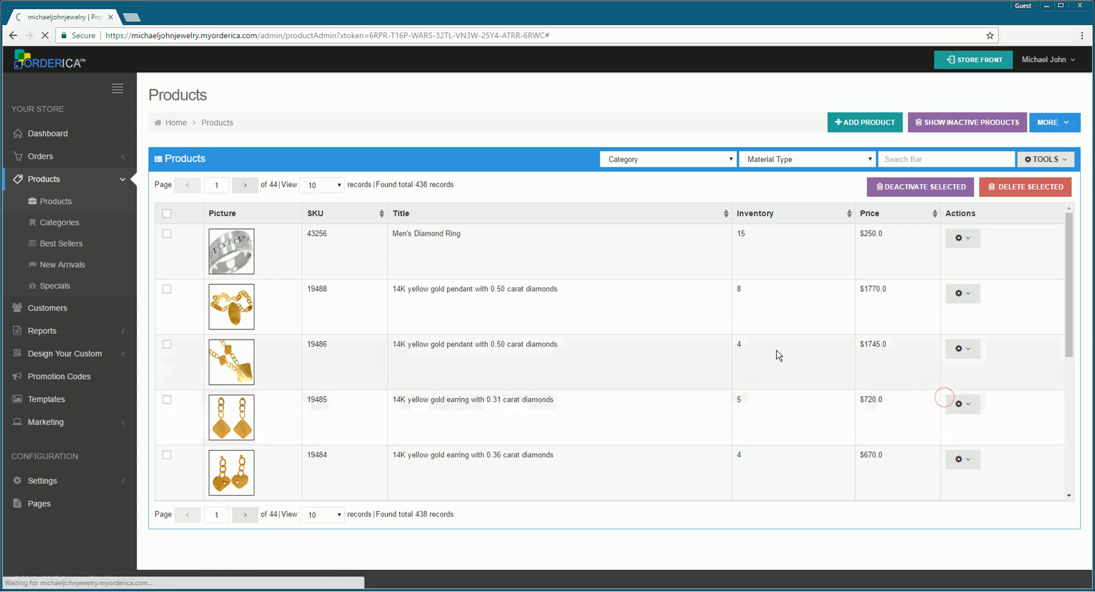
pyautogui.scroll(-2, 489, 316)
pyautogui.scroll(-1, 490, 336)
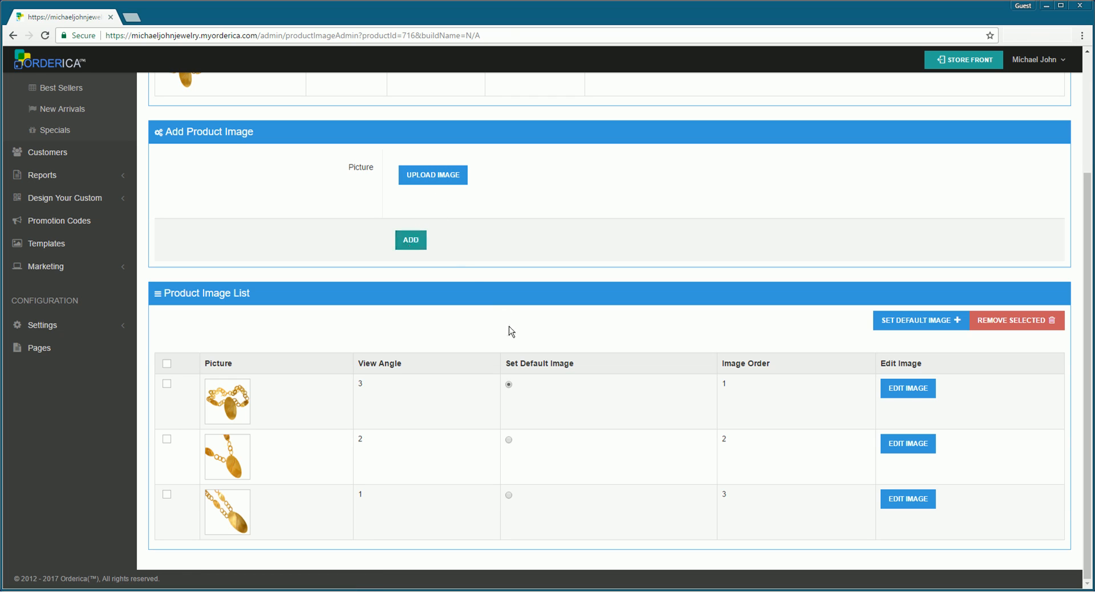
pyautogui.click(167, 383)
pyautogui.click(168, 384)
pyautogui.scroll(3, 572, 359)
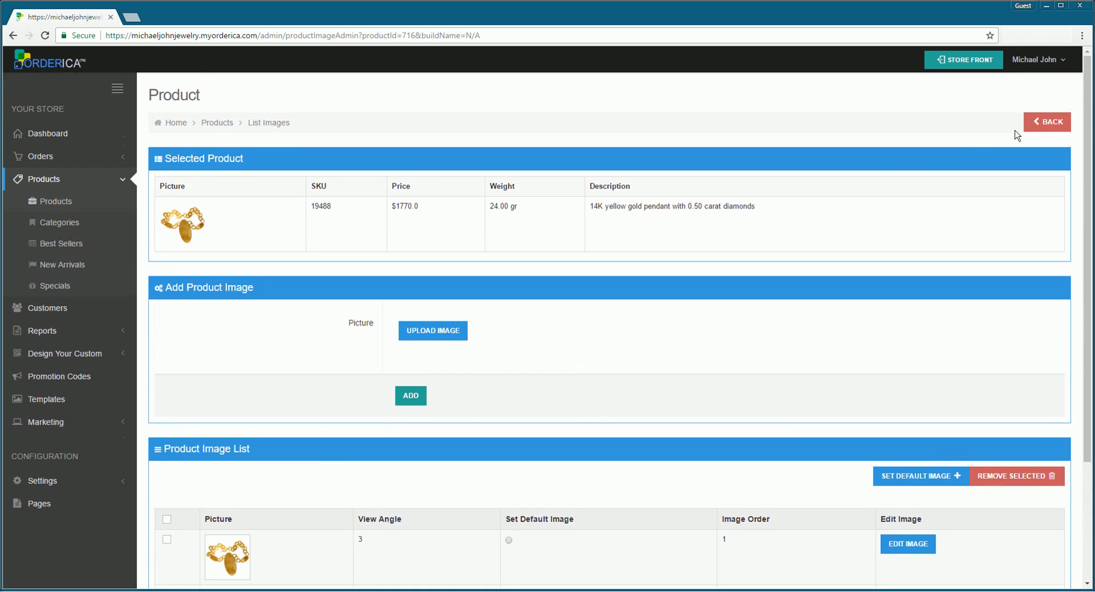
pyautogui.click(1033, 123)
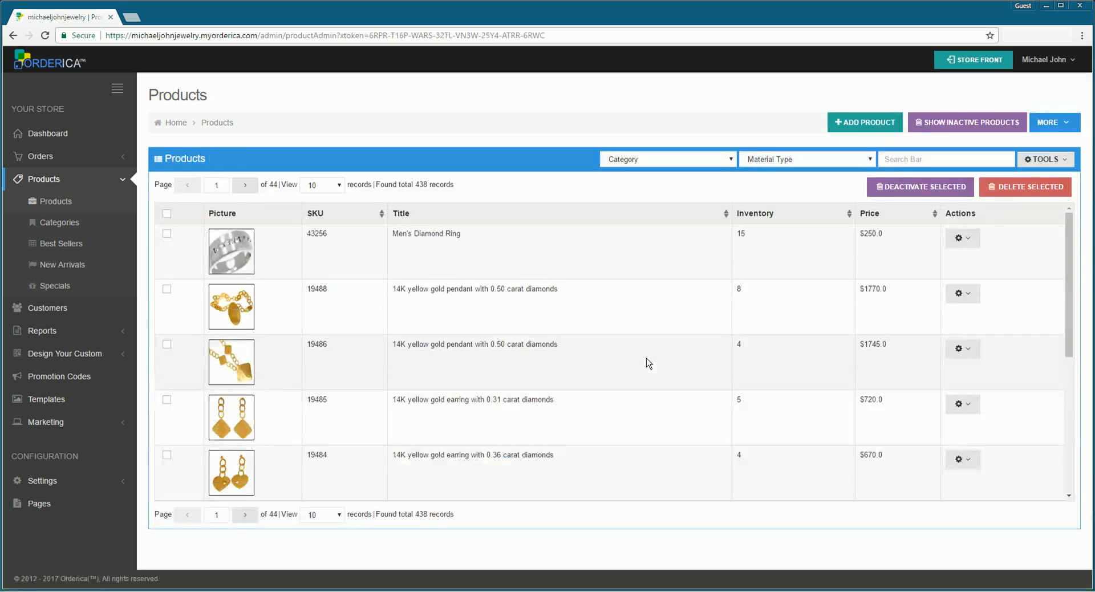
# - Review the selected similar products of pendant 19488 and browse the unselected products
pyautogui.click(977, 298)
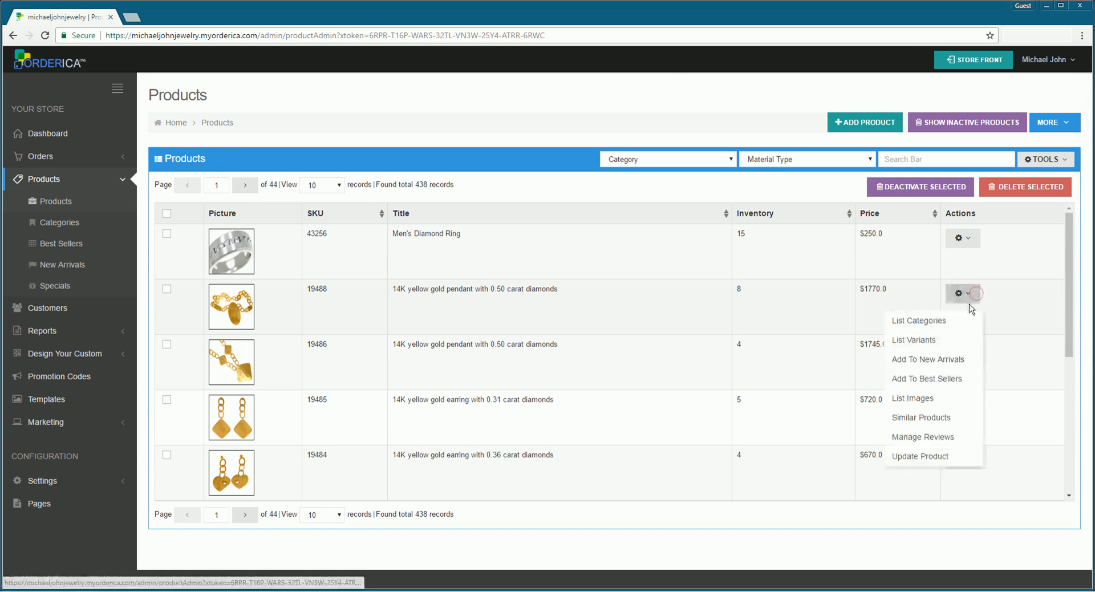
pyautogui.click(931, 416)
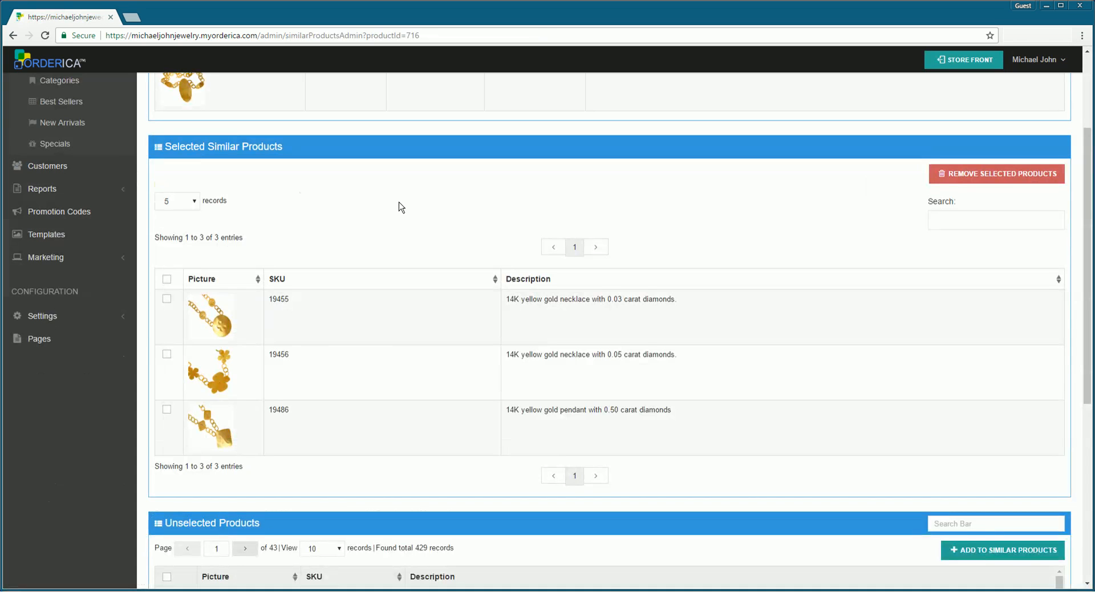
pyautogui.scroll(1, 401, 208)
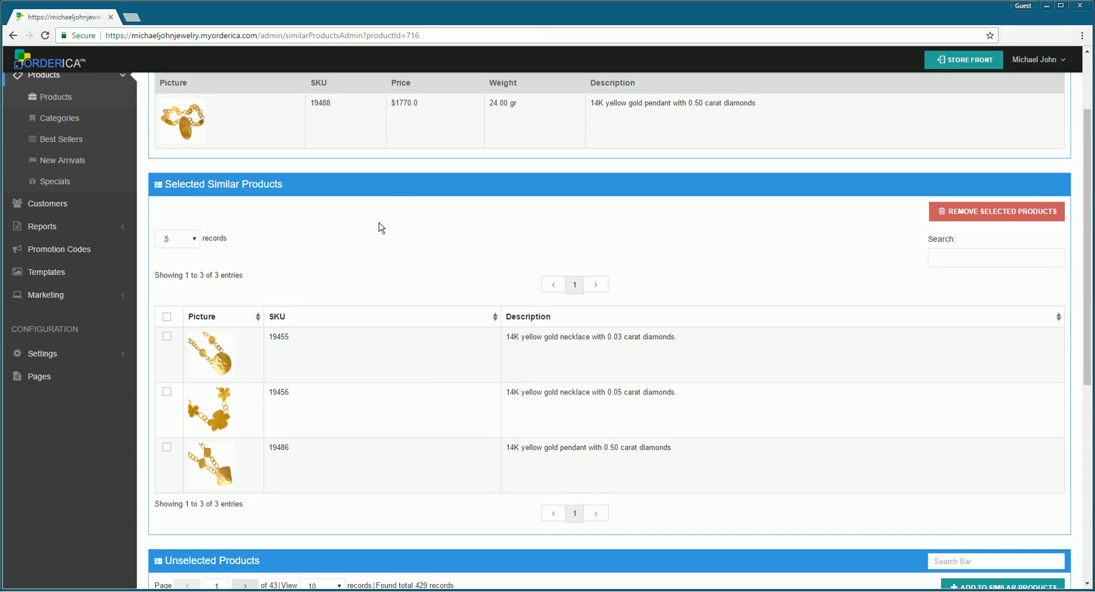
pyautogui.scroll(-5, 383, 231)
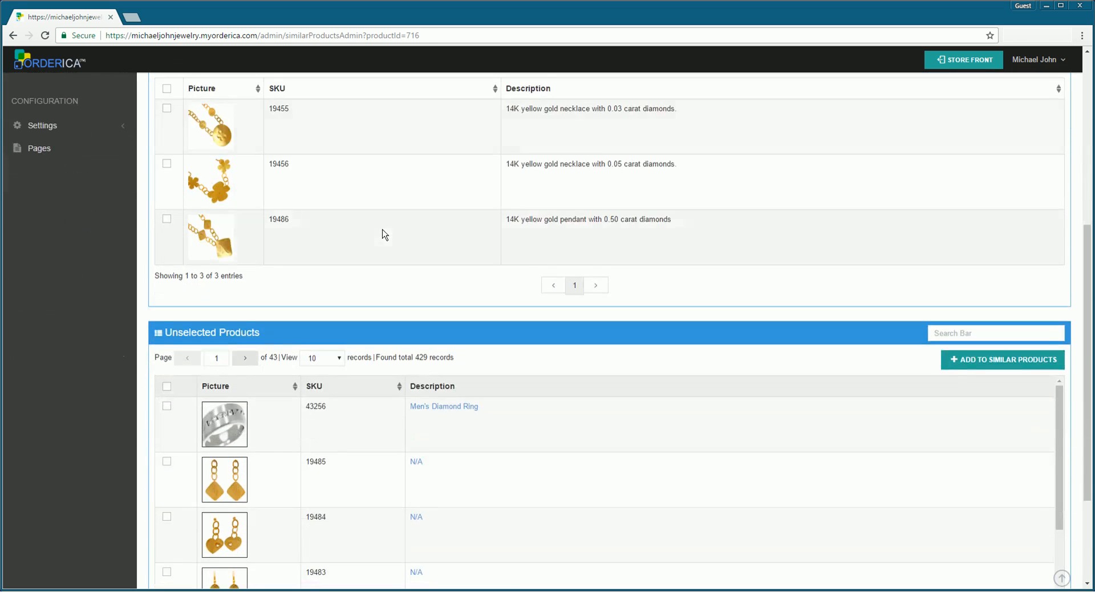
pyautogui.scroll(-2, 280, 341)
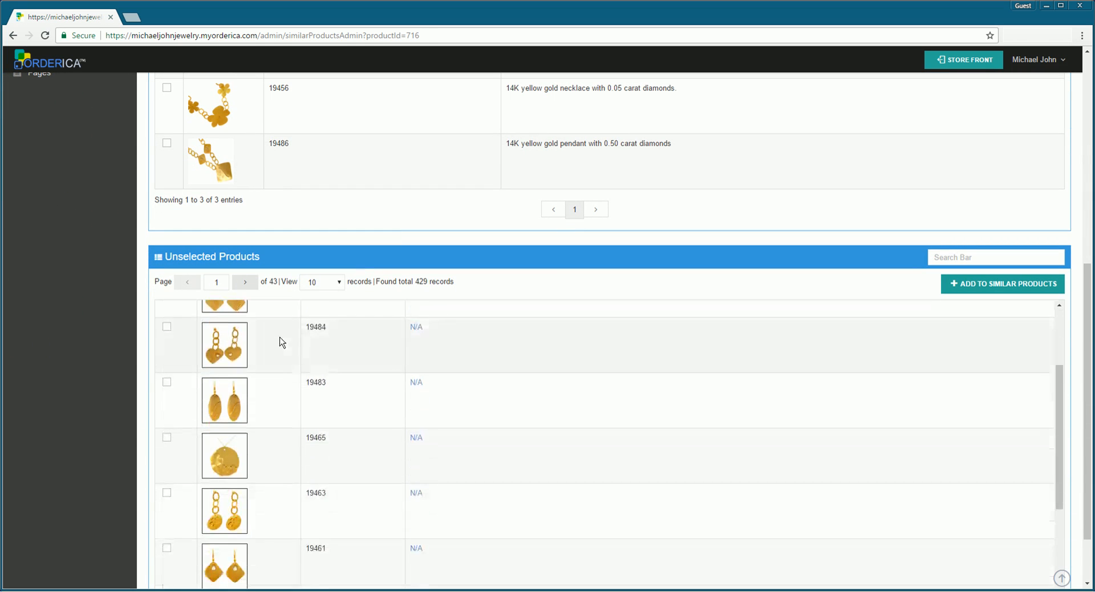
pyautogui.scroll(1, 287, 345)
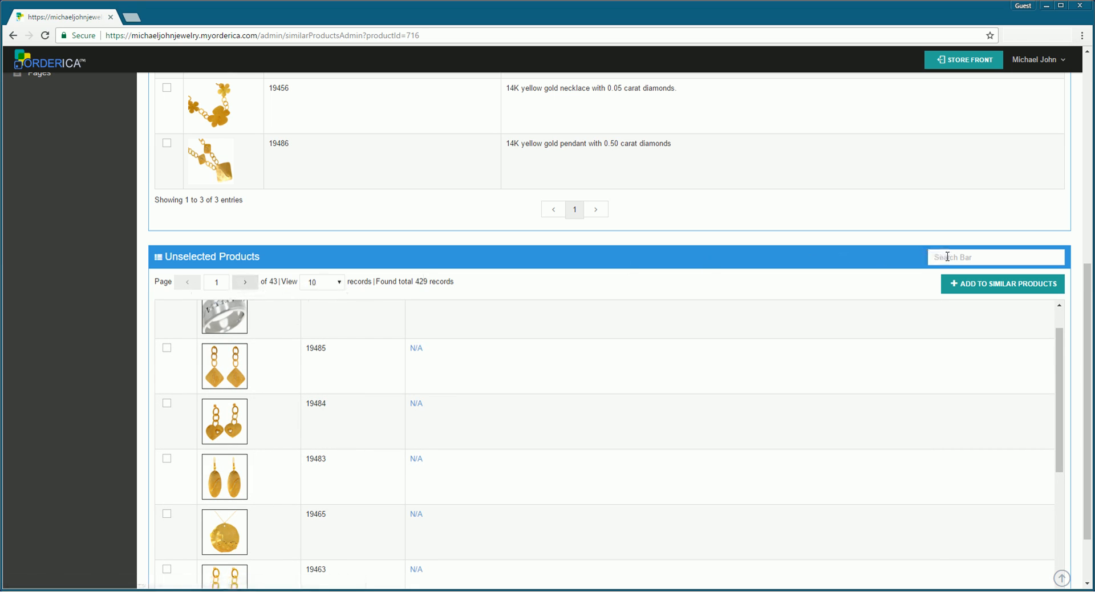
# - Add unselected products 19465, 19483 and 19463 to the similar products of pendant 19488
pyautogui.scroll(-1, 347, 392)
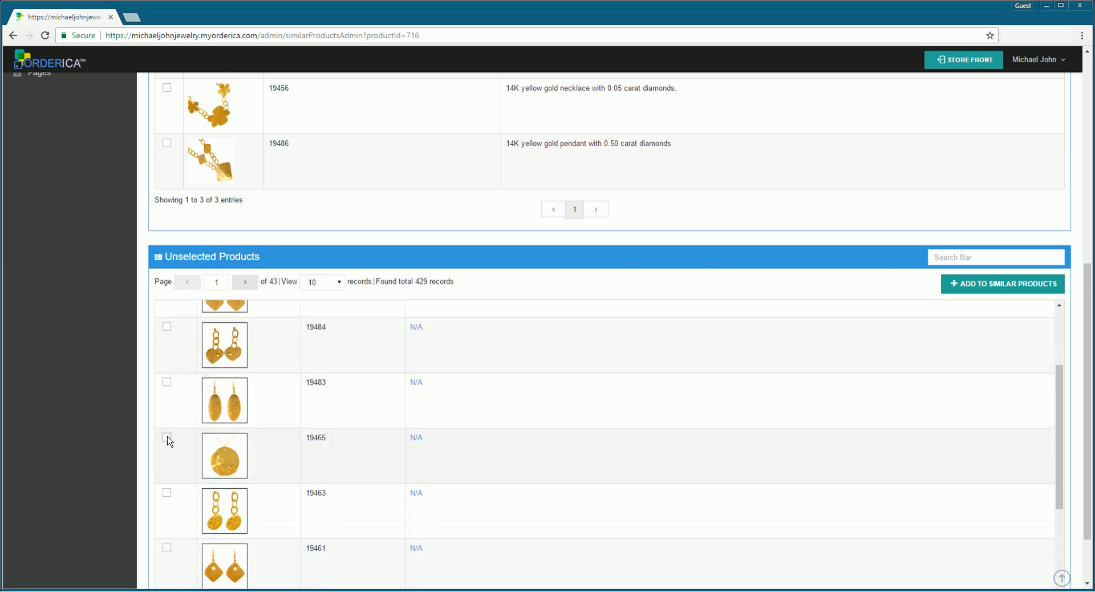
pyautogui.click(167, 438)
pyautogui.click(166, 383)
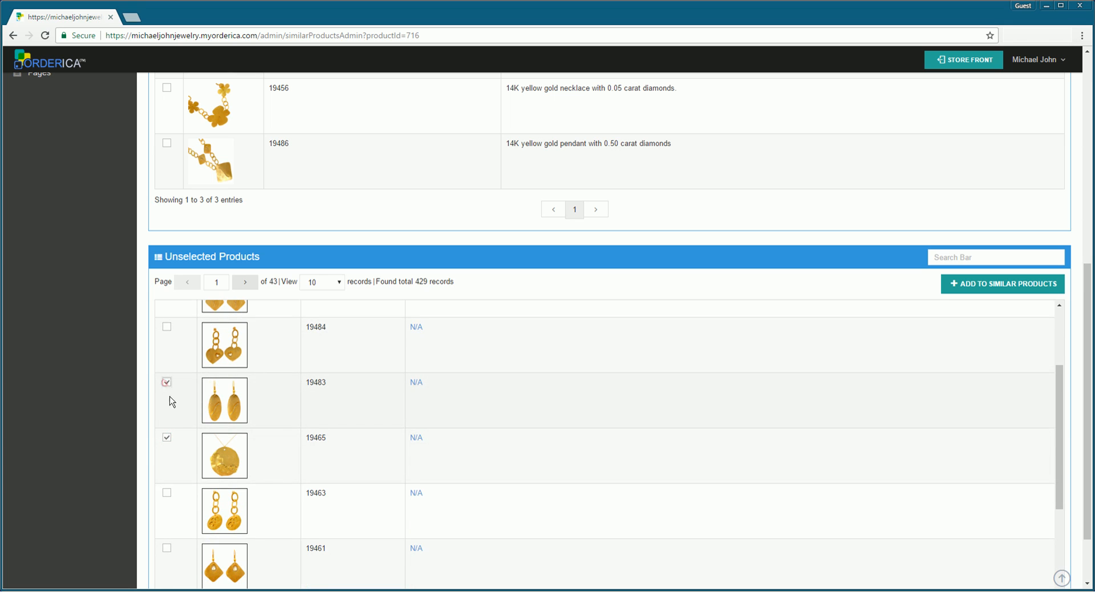
pyautogui.click(167, 493)
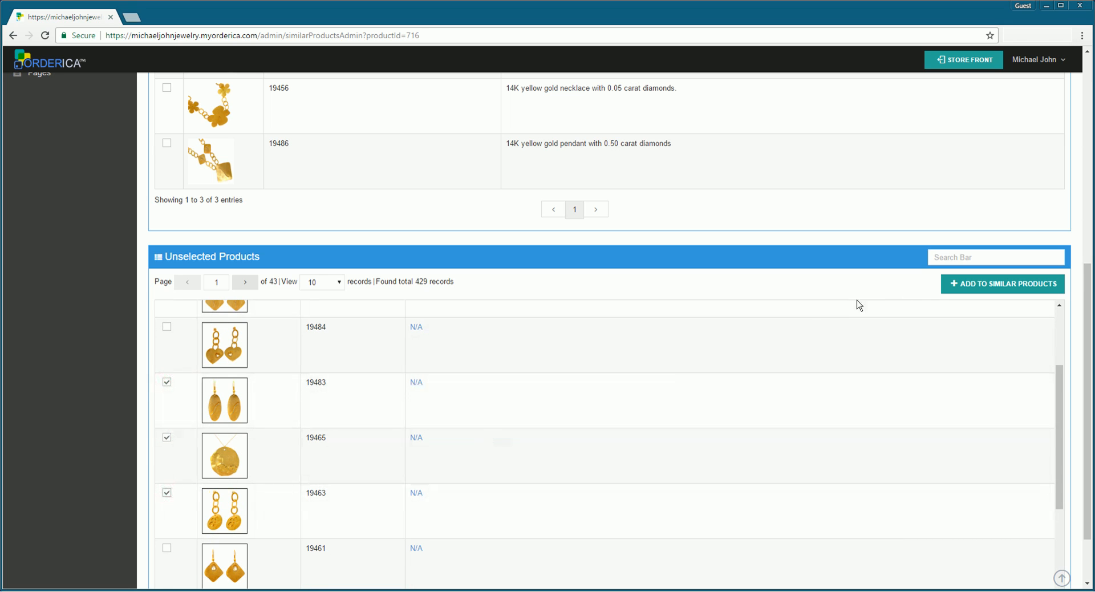
pyautogui.click(963, 293)
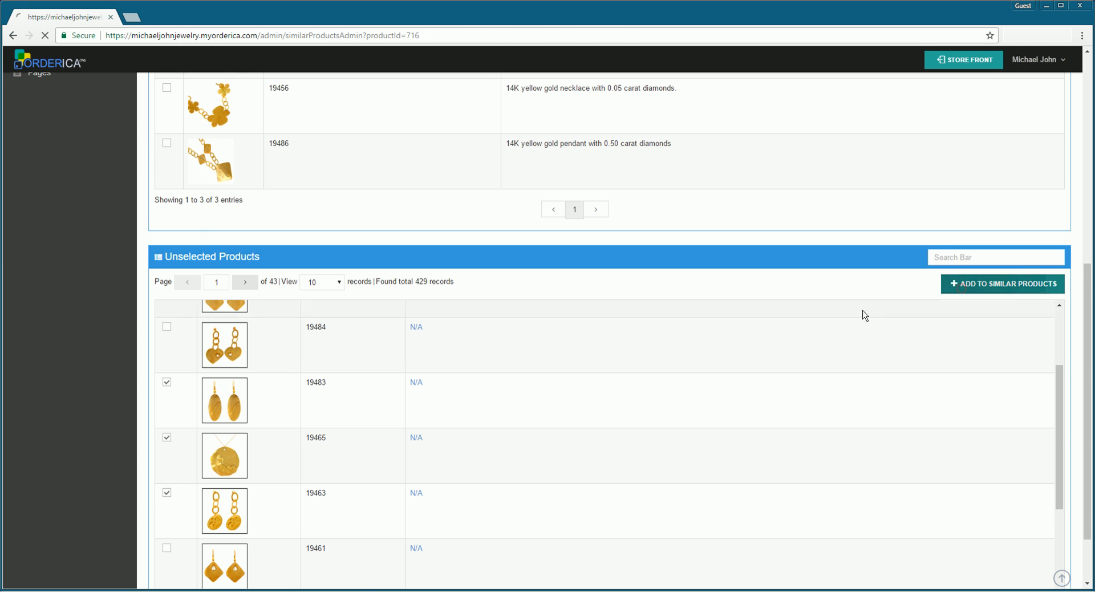
# - Select necklaces 19455 and 19456 among the similar products, and return to the product list without removing them
pyautogui.scroll(-3, 199, 394)
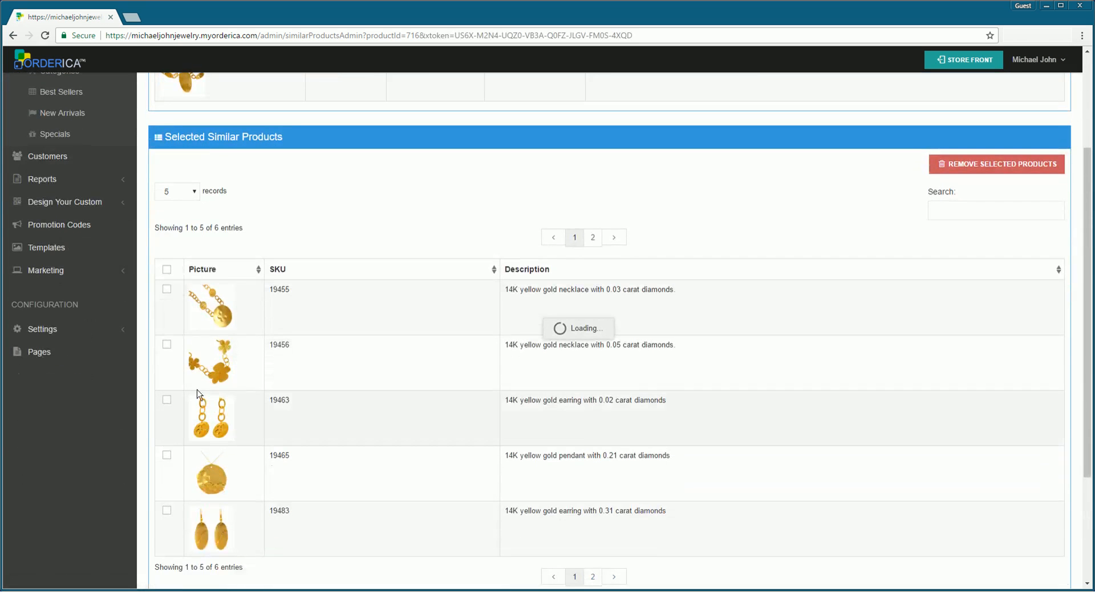
pyautogui.click(167, 291)
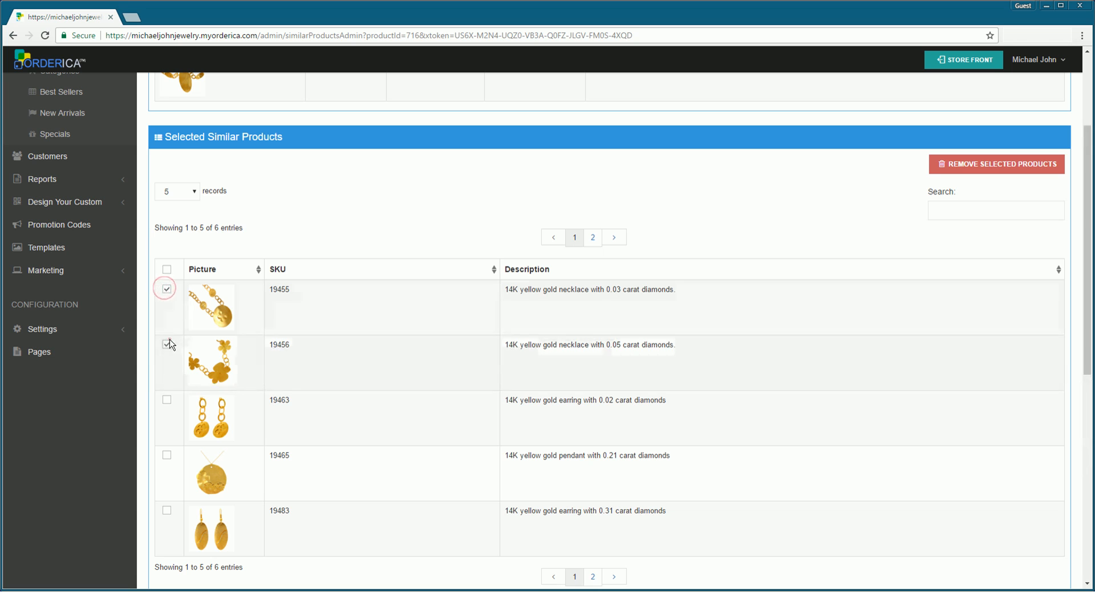
pyautogui.click(167, 343)
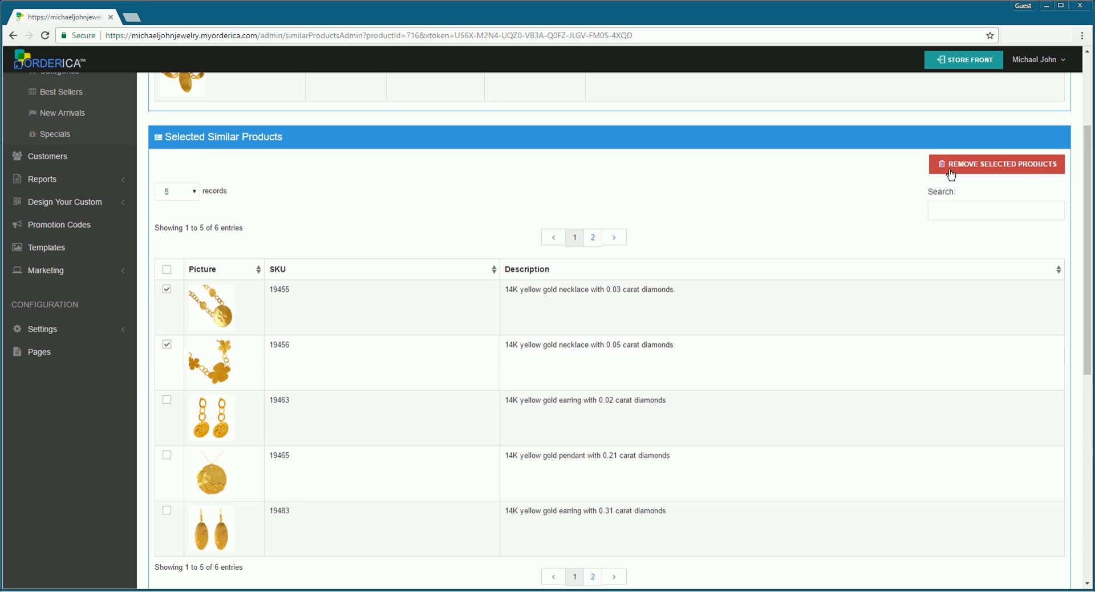
pyautogui.scroll(3, 791, 254)
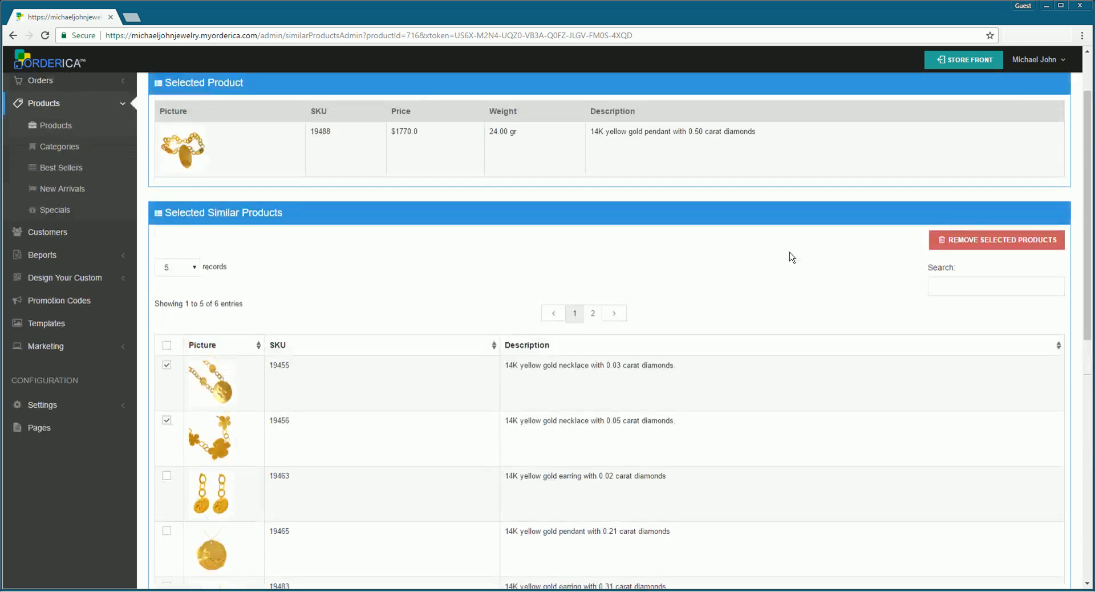
pyautogui.click(1037, 129)
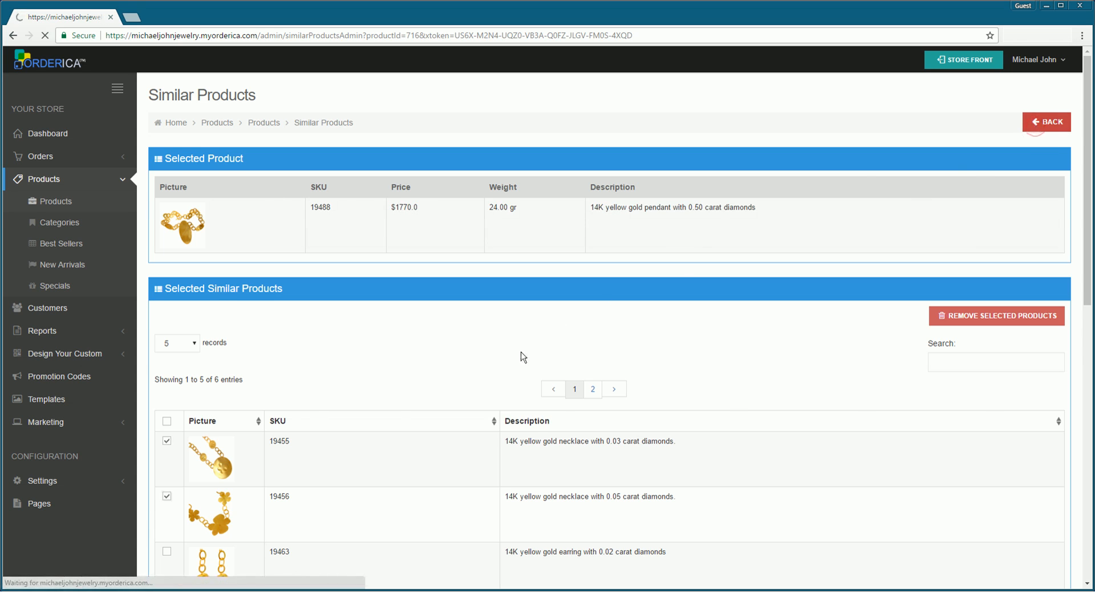
# - In pendant 19488's reviews, disapprove and re-approve "BIG HIT WITH MY WIFE & ME", and return to the product list
pyautogui.click(963, 295)
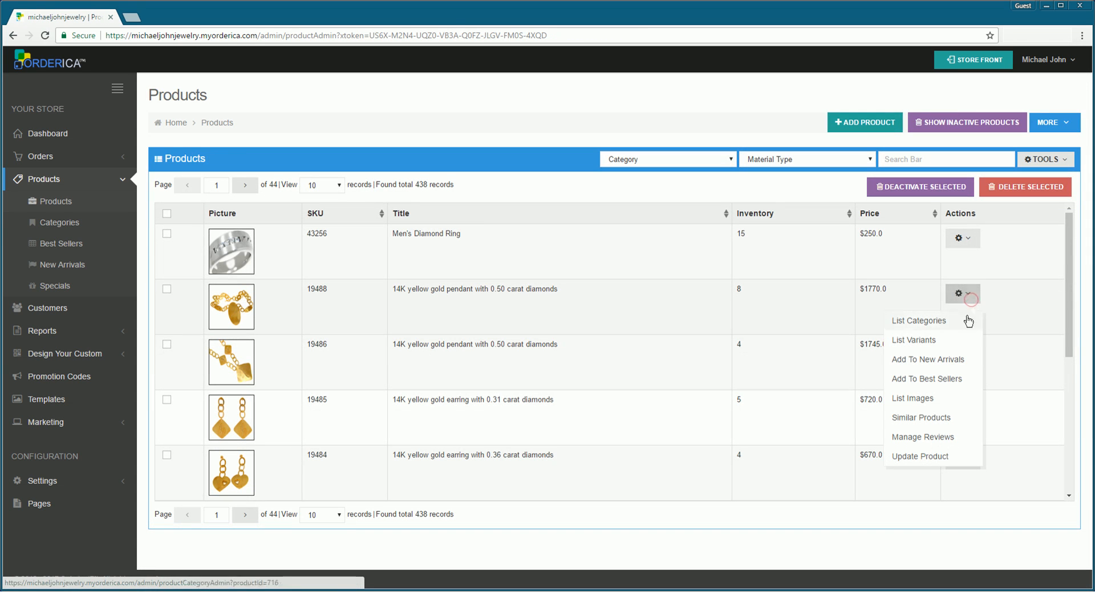
pyautogui.click(924, 437)
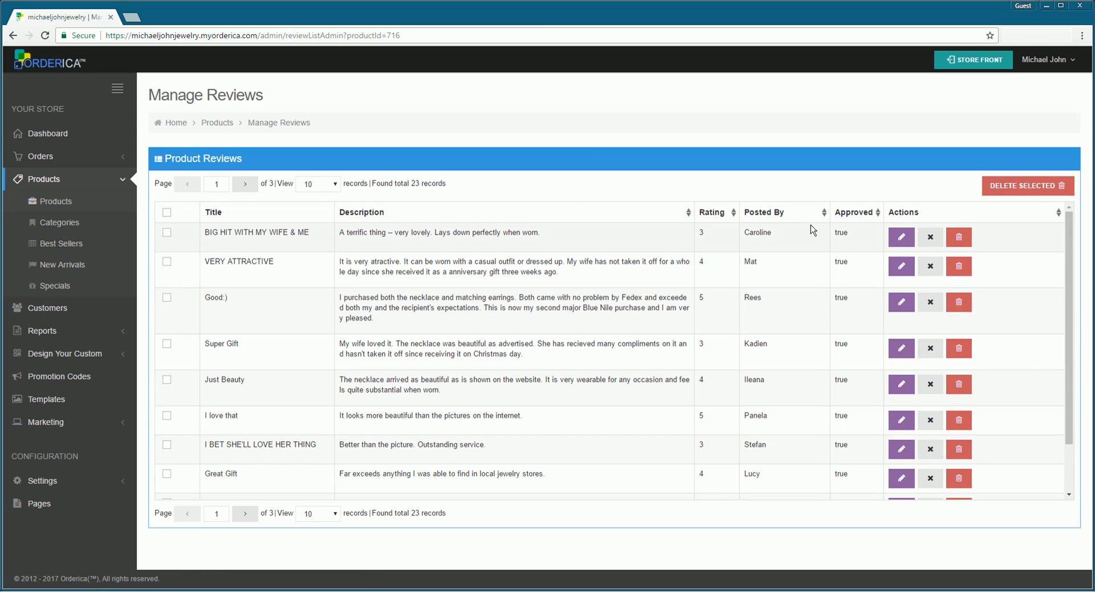
pyautogui.click(929, 242)
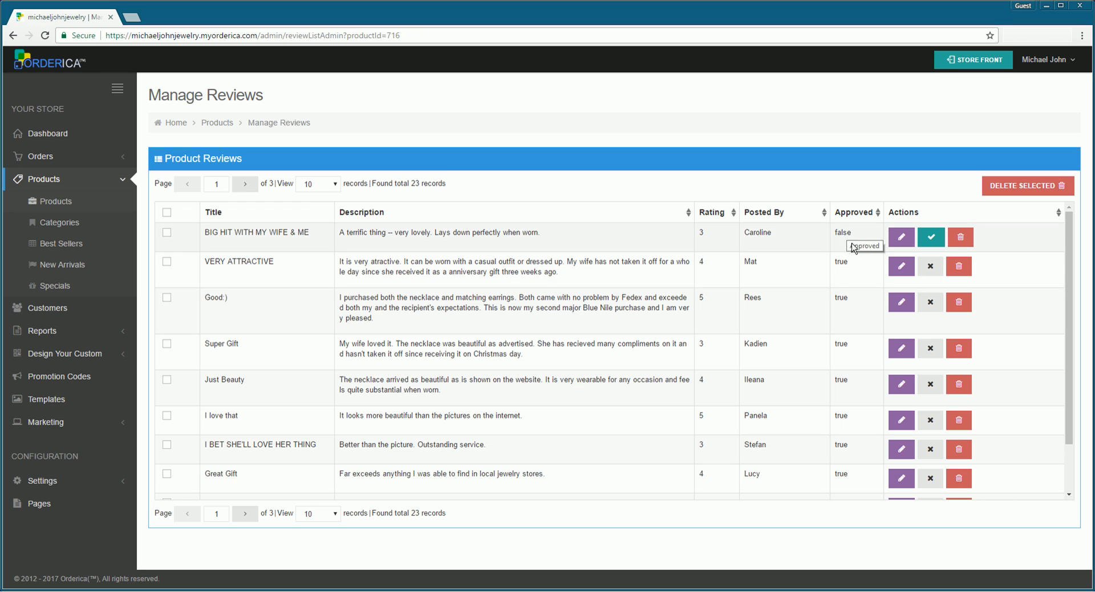
pyautogui.click(930, 238)
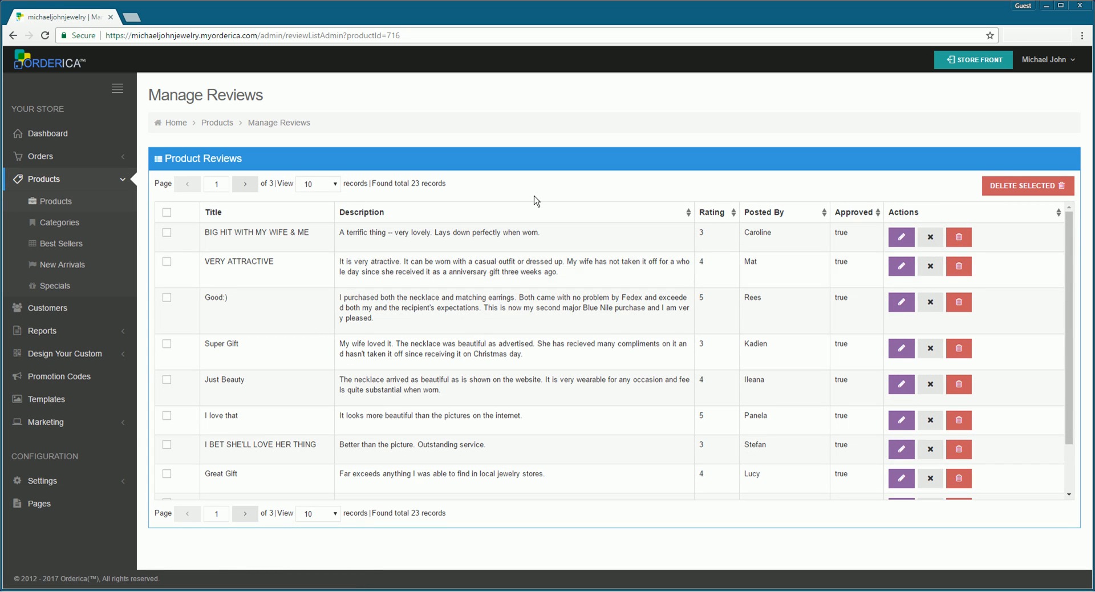
pyautogui.hotkey('alt', 'Left')
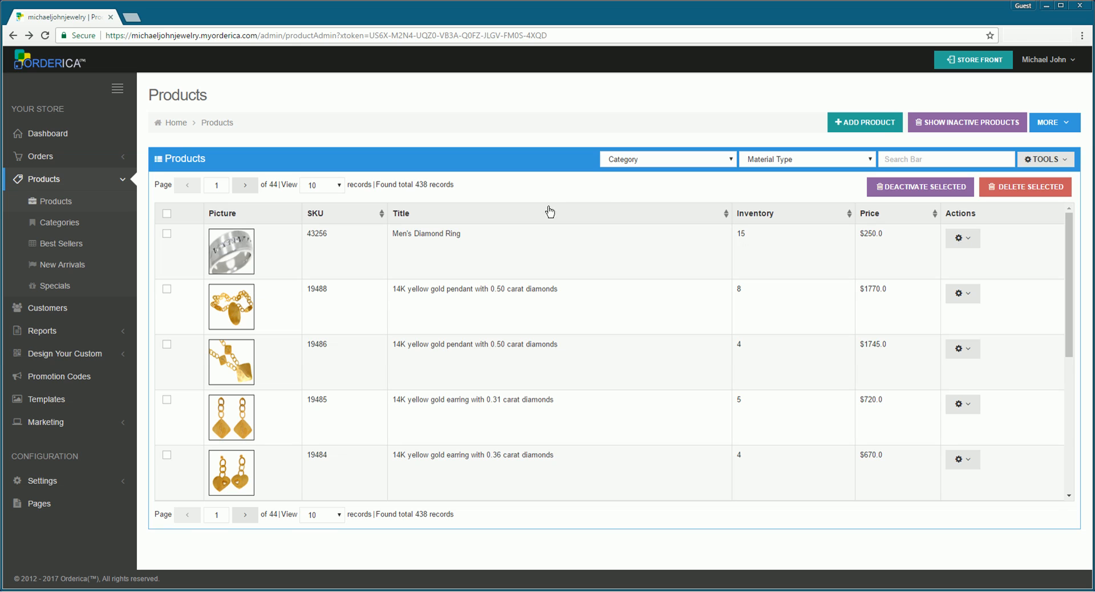
# - Review the product list's category and material type filters, search field and records-per-page choices without changing them
pyautogui.click(633, 164)
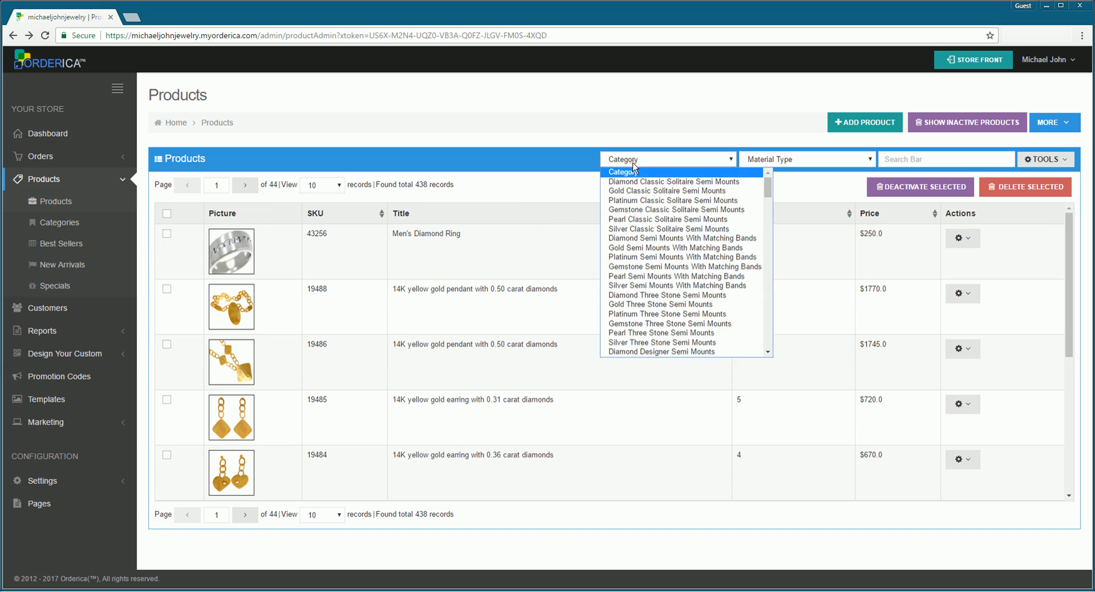
pyautogui.click(661, 163)
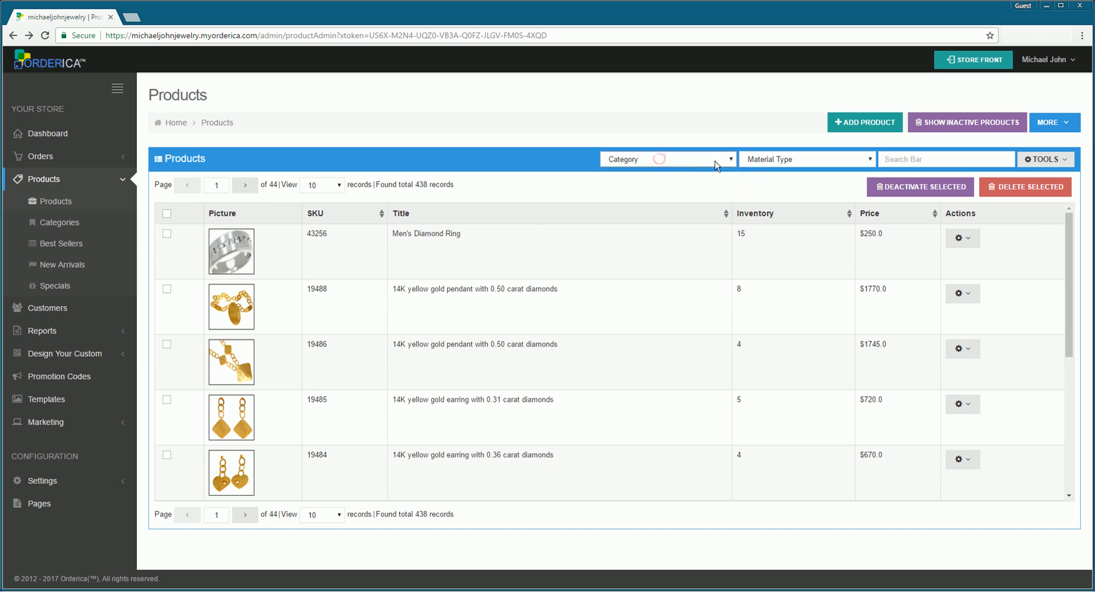
pyautogui.click(764, 160)
pyautogui.click(783, 162)
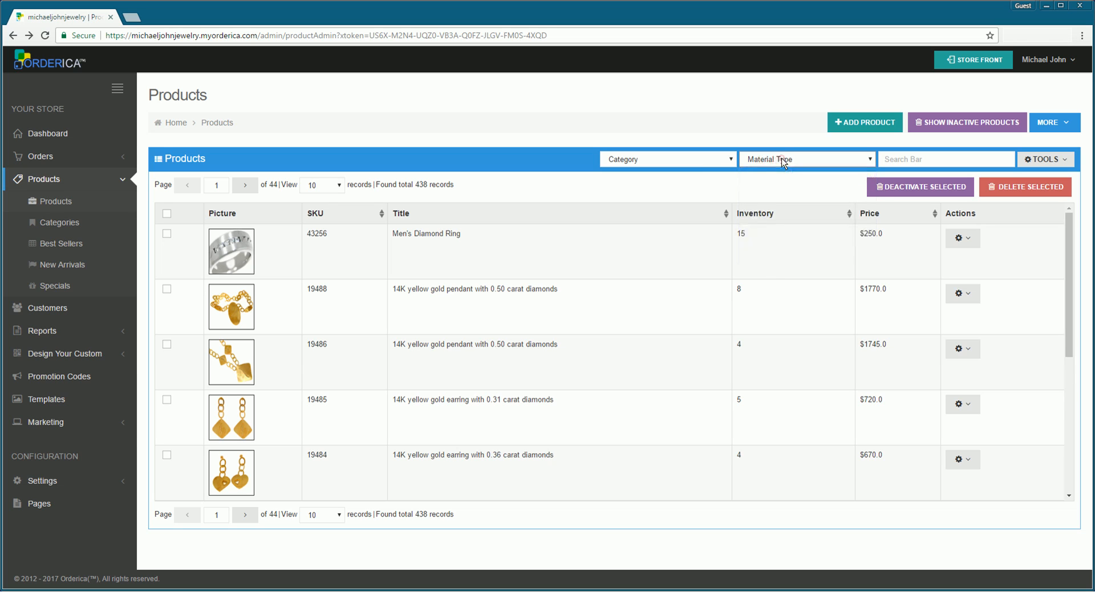
pyautogui.click(903, 160)
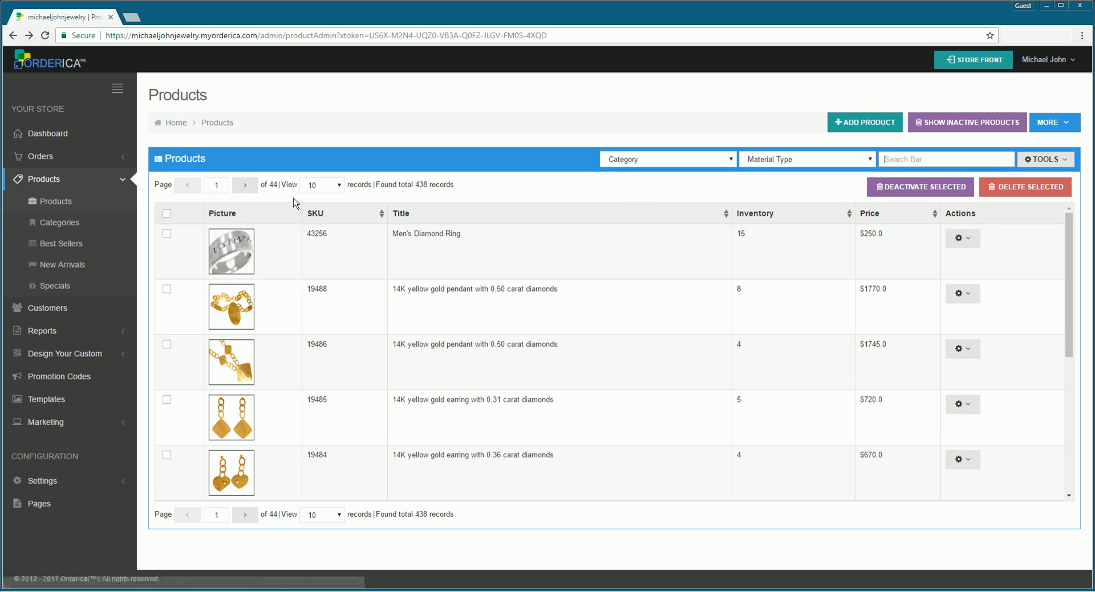
pyautogui.click(314, 189)
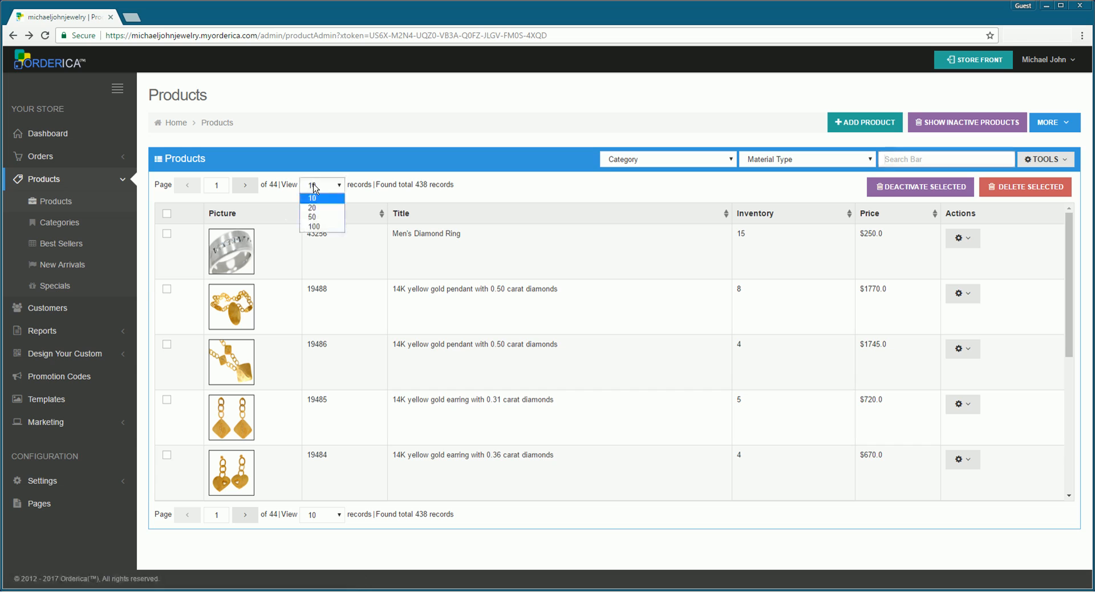
pyautogui.click(331, 188)
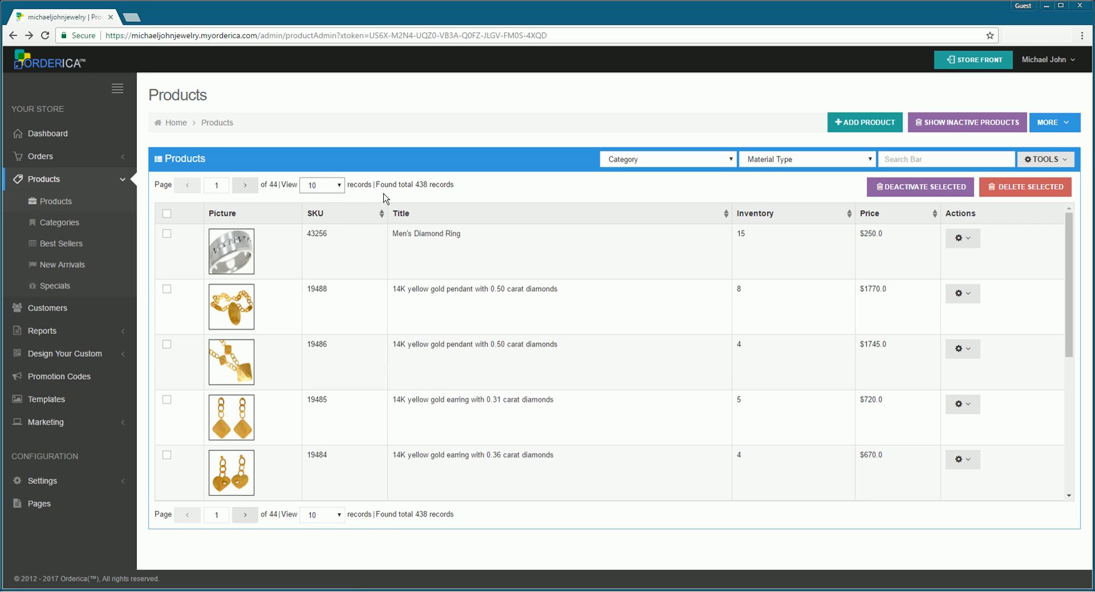
# - Deactivate the Men's Diamond Ring, SKU 43256, in the product list and confirm
pyautogui.click(166, 233)
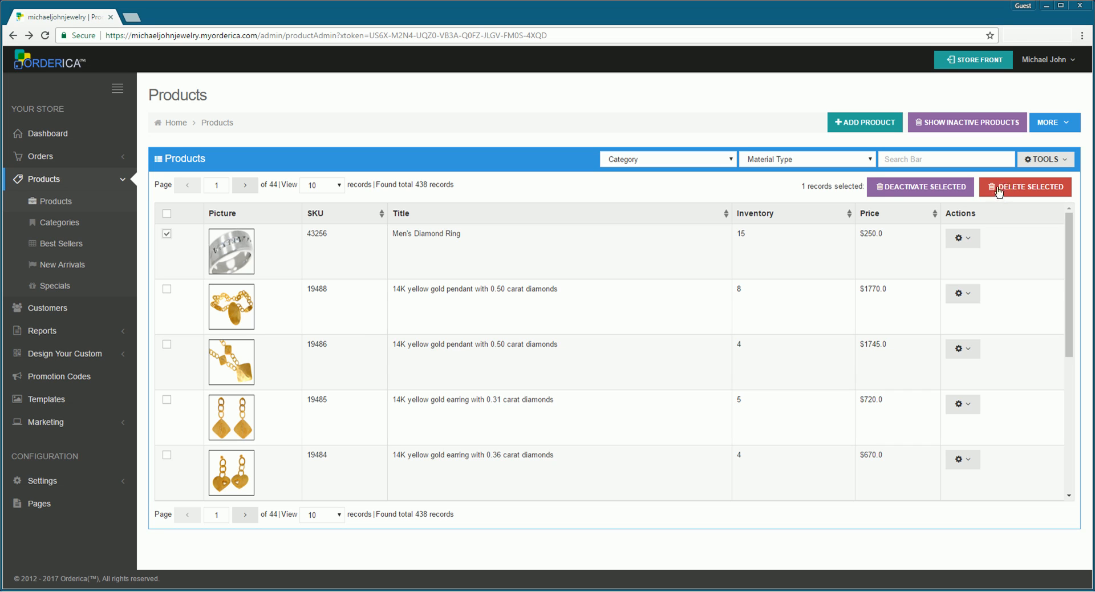
pyautogui.click(901, 192)
pyautogui.click(594, 121)
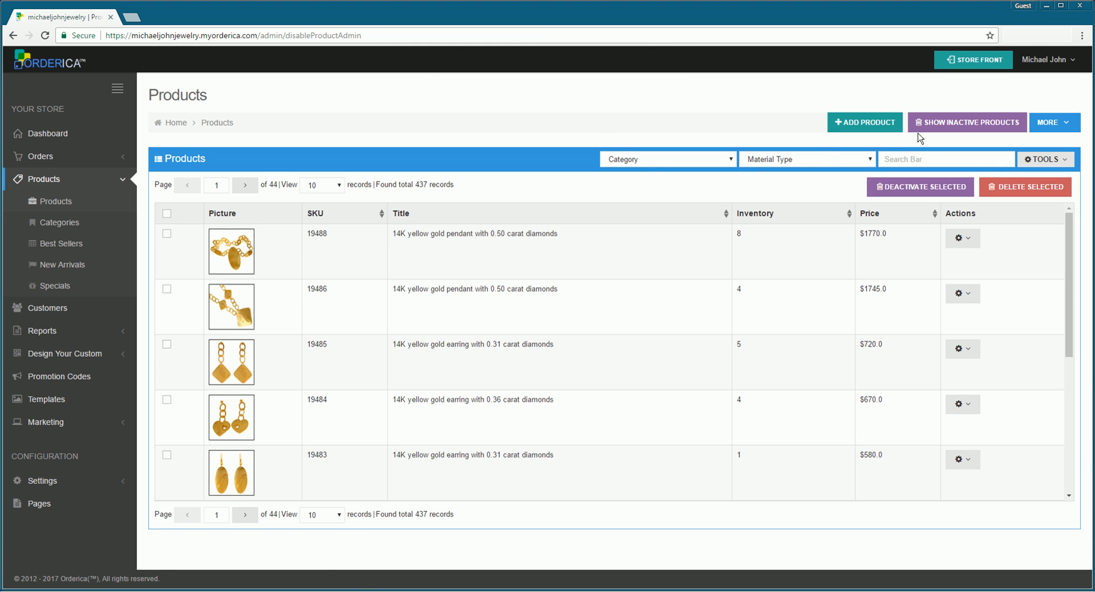
# - Show the inactive products and reactivate the Men's Diamond Ring, SKU 43256
pyautogui.click(936, 130)
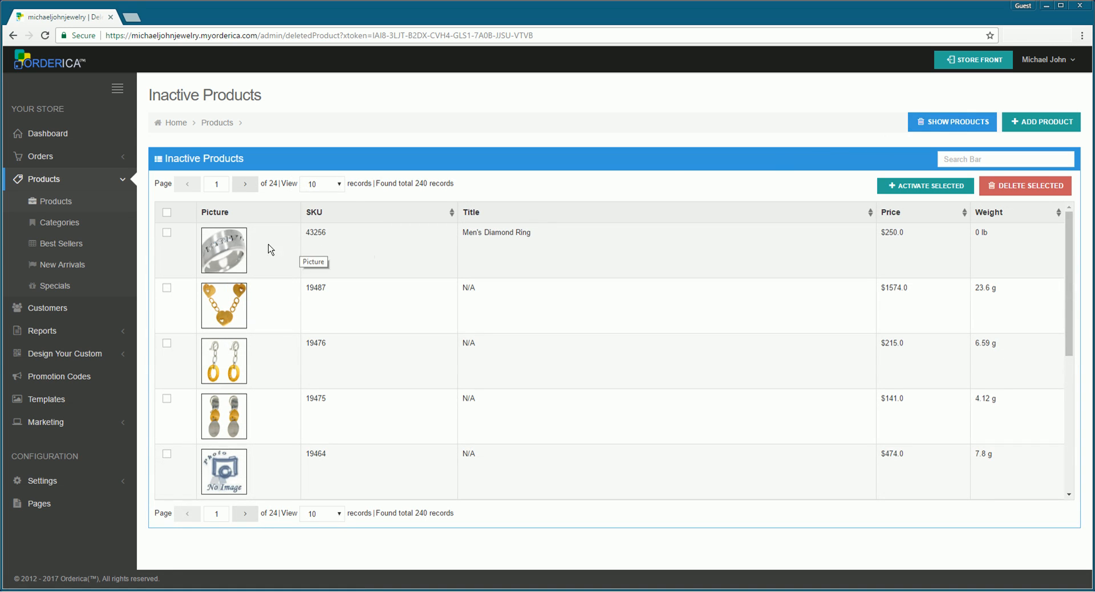
pyautogui.click(164, 234)
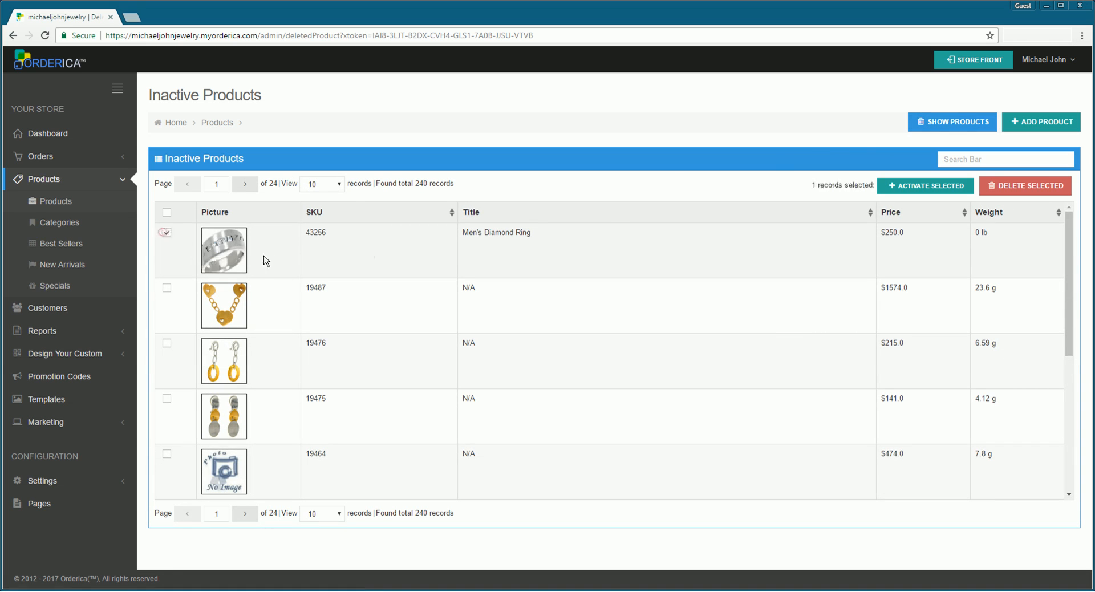
pyautogui.click(902, 190)
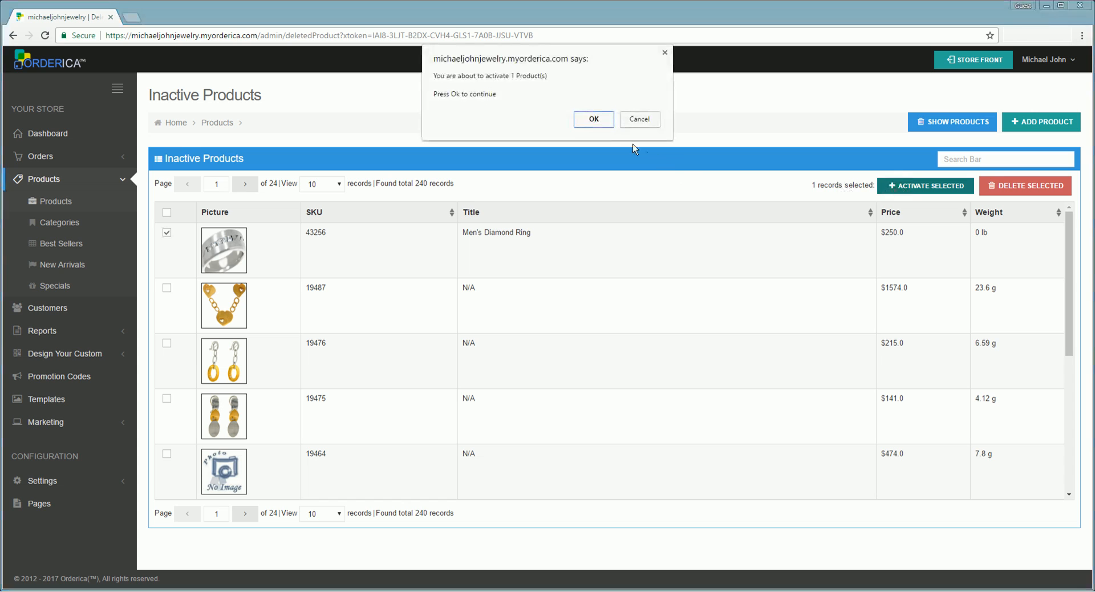
pyautogui.click(609, 123)
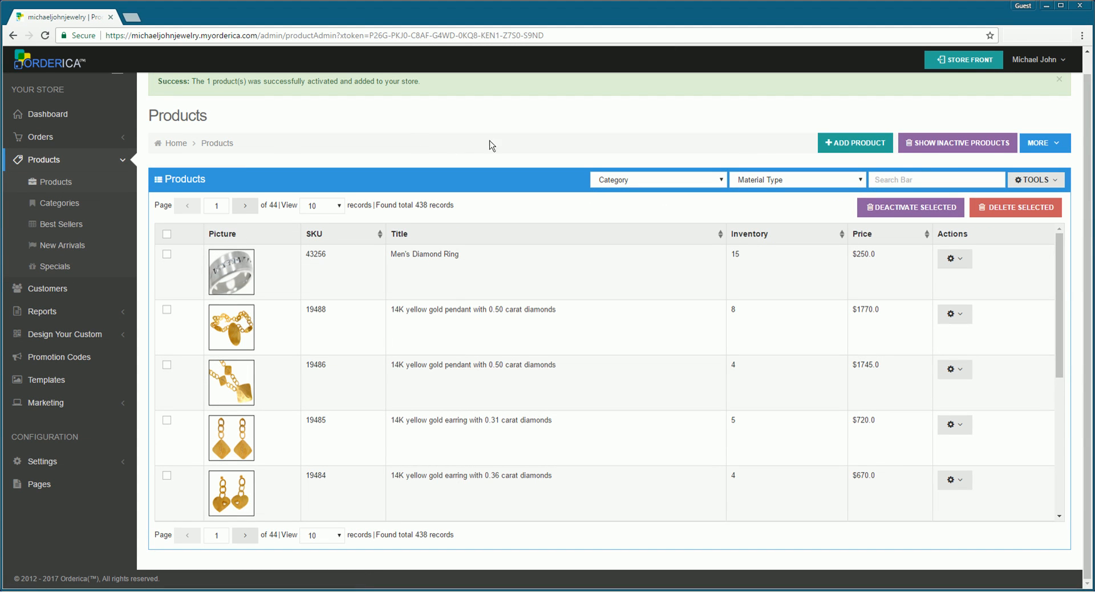
# - Review the additional product actions and the list's Export to CSV tool without running an export
pyautogui.click(1047, 145)
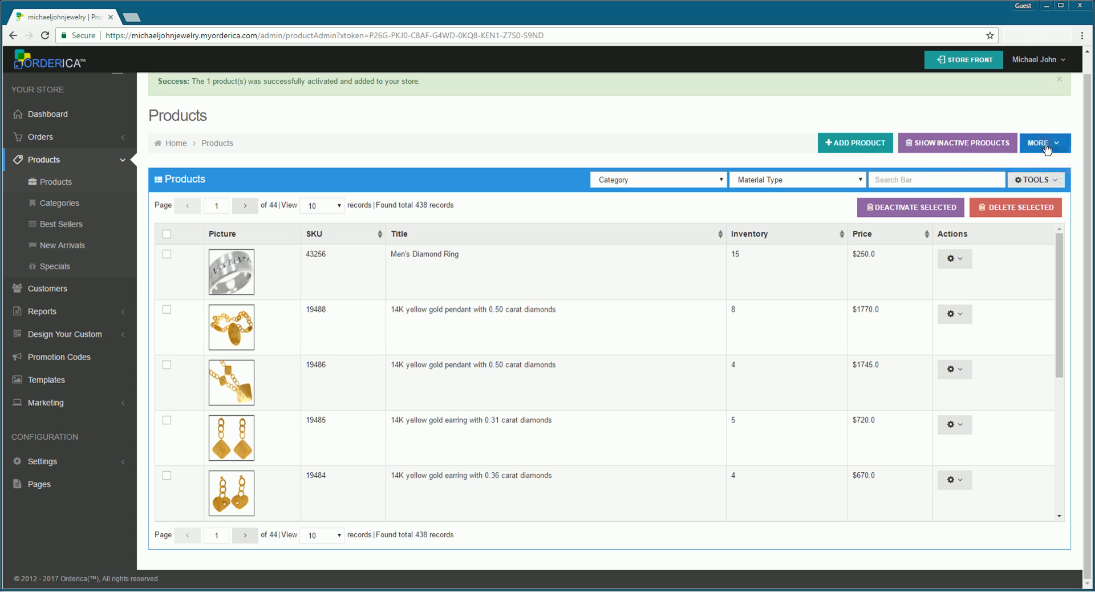
pyautogui.click(1046, 143)
pyautogui.click(1057, 181)
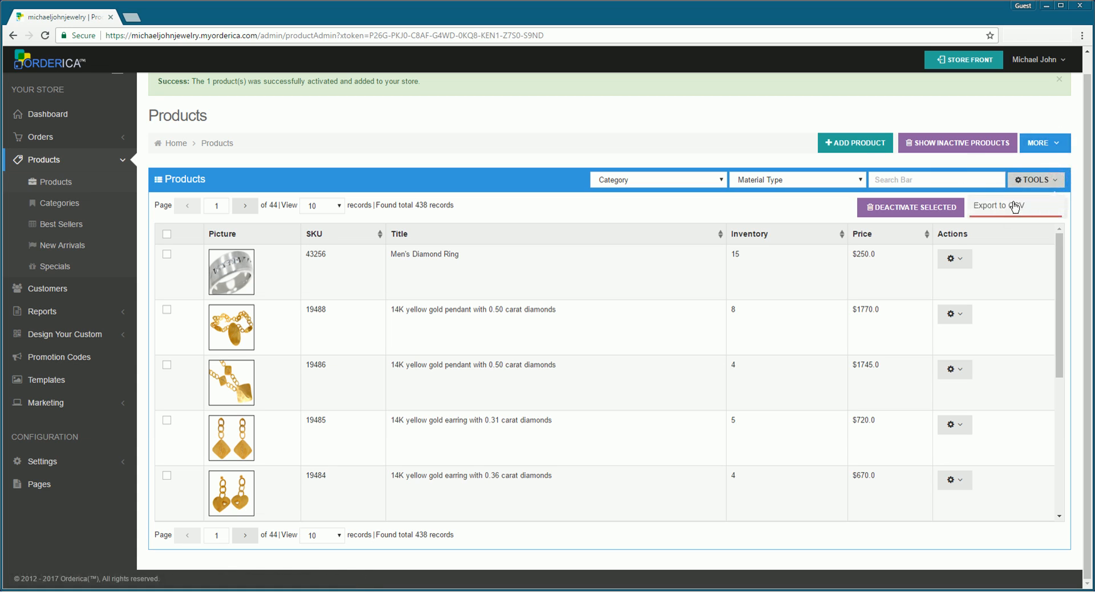
pyautogui.click(723, 139)
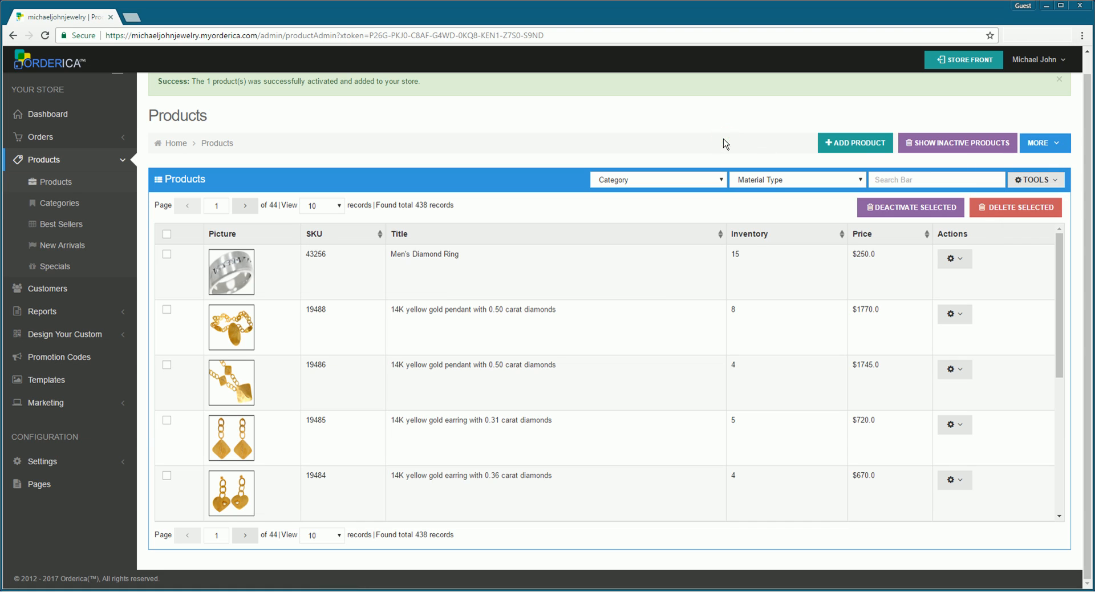